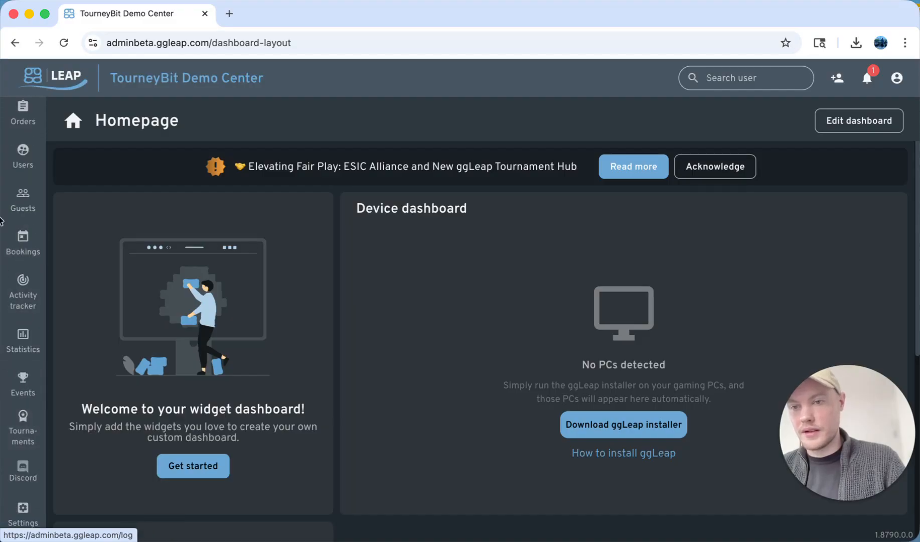
Open the Tournaments section from the dashboard
click(4, 376)
mouse_move(50, 417)
mouse_down()
mouse_move(10, 405)
mouse_move(5, 437)
mouse_move(30, 458)
mouse_move(56, 430)
mouse_move(47, 422)
mouse_up()
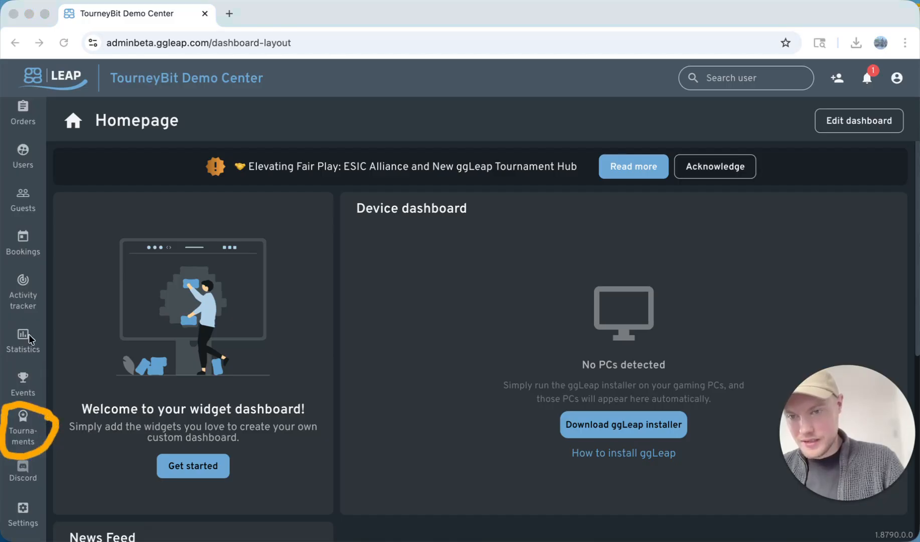
click(24, 425)
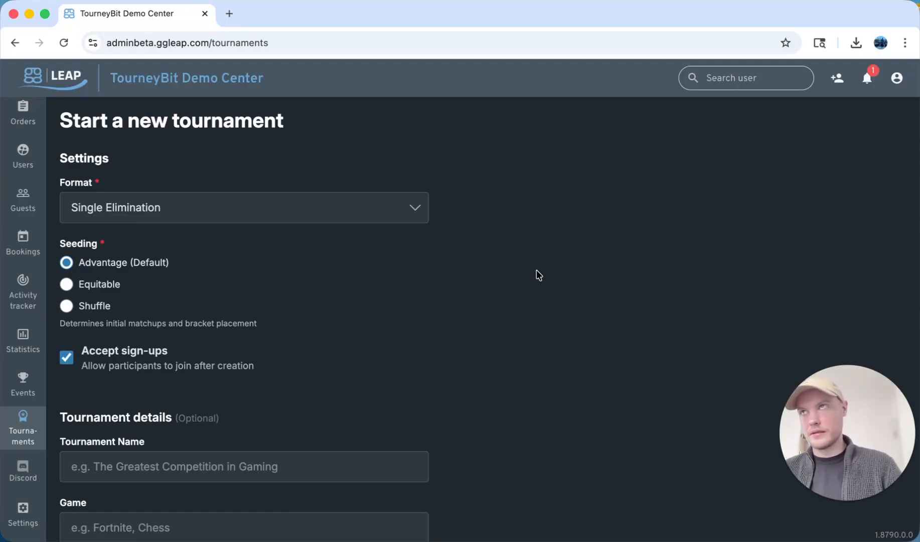
Review the available tournament format options
click(231, 198)
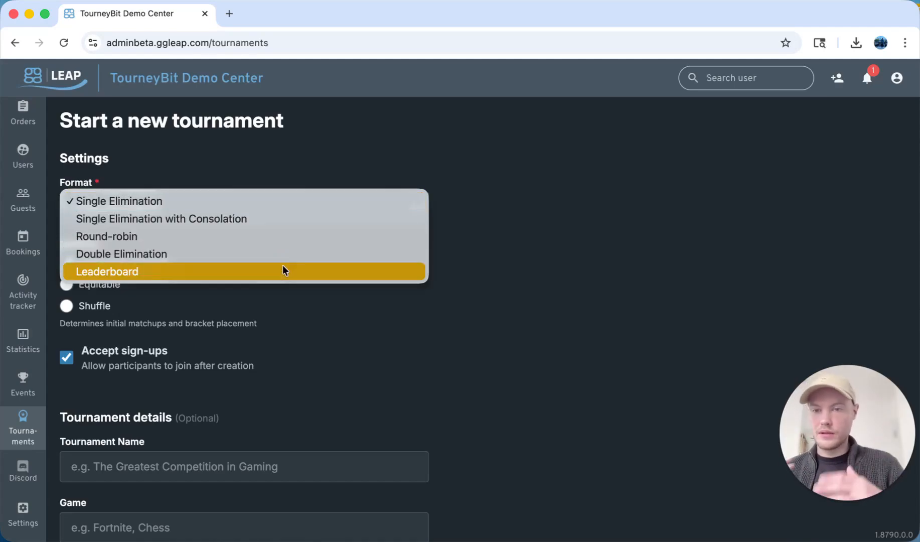
click(305, 183)
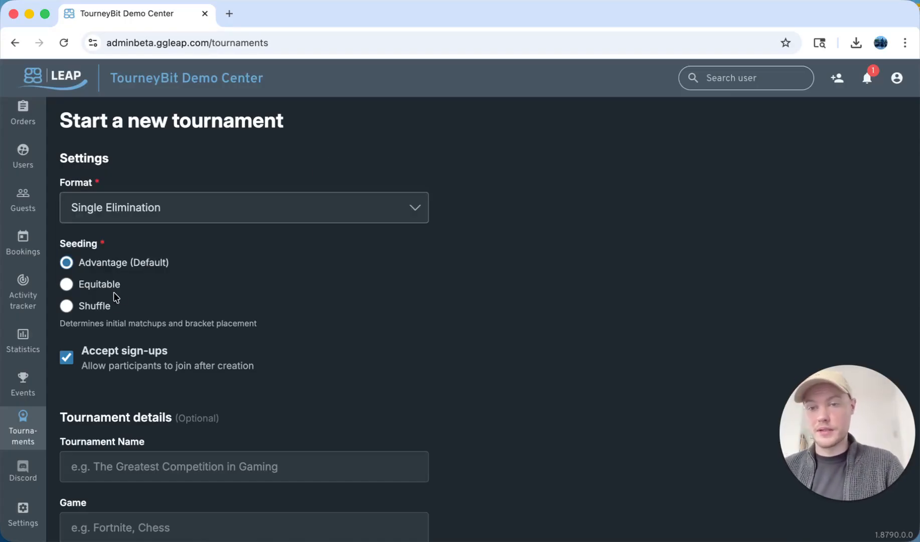
scroll(198, 267, down, 3)
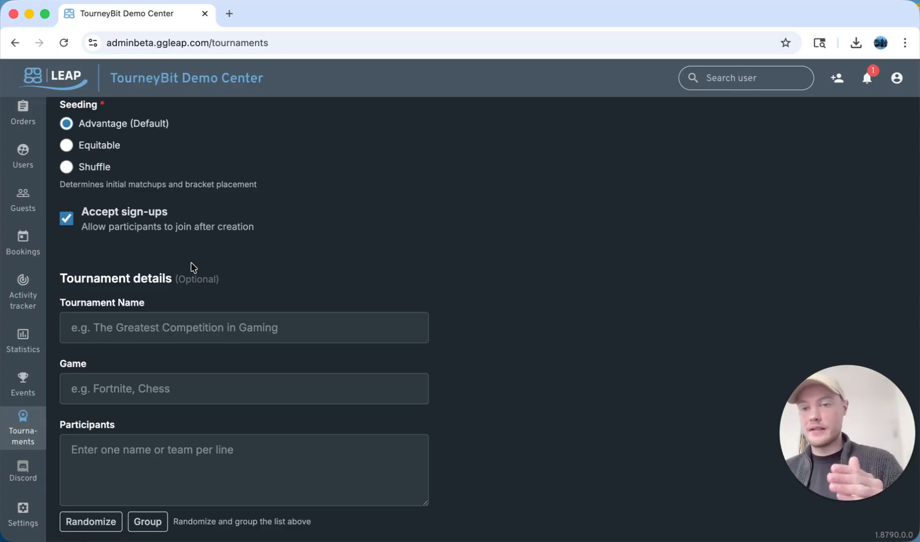
click(115, 231)
scroll(188, 423, down, 2)
scroll(188, 423, down, 1)
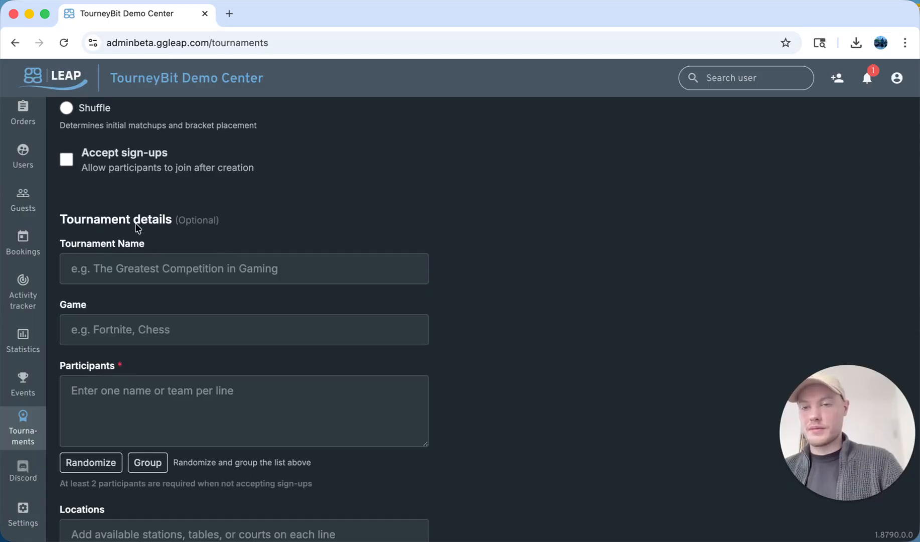
click(110, 168)
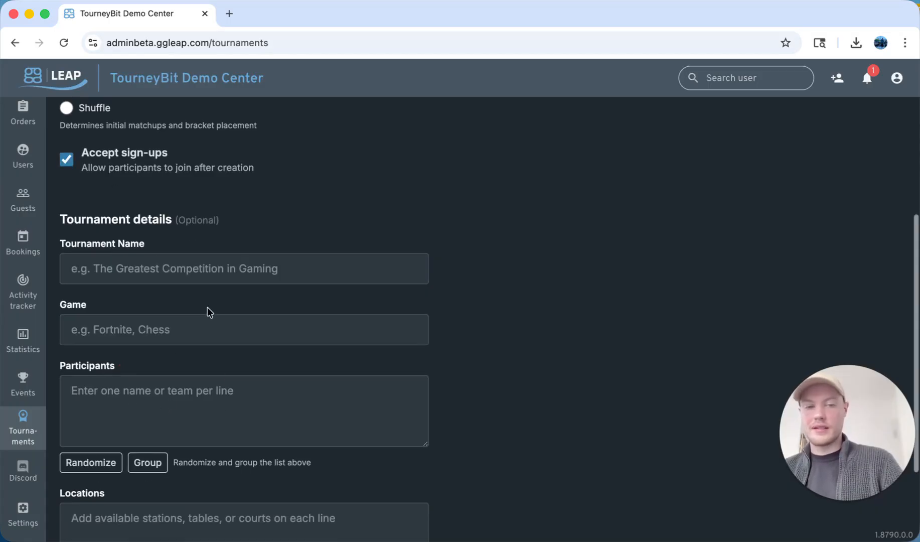
Name the tournament The Invitational
scroll(231, 331, down, 3)
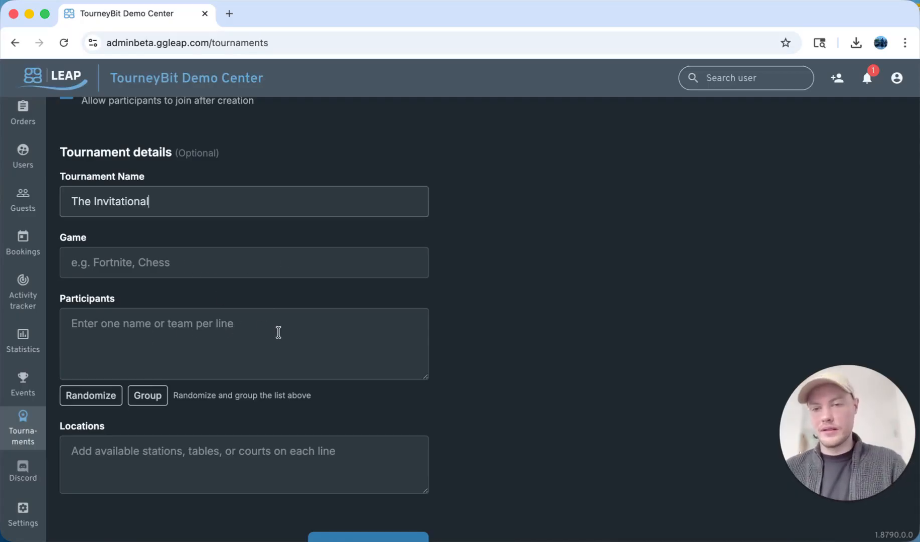
scroll(150, 326, down, 2)
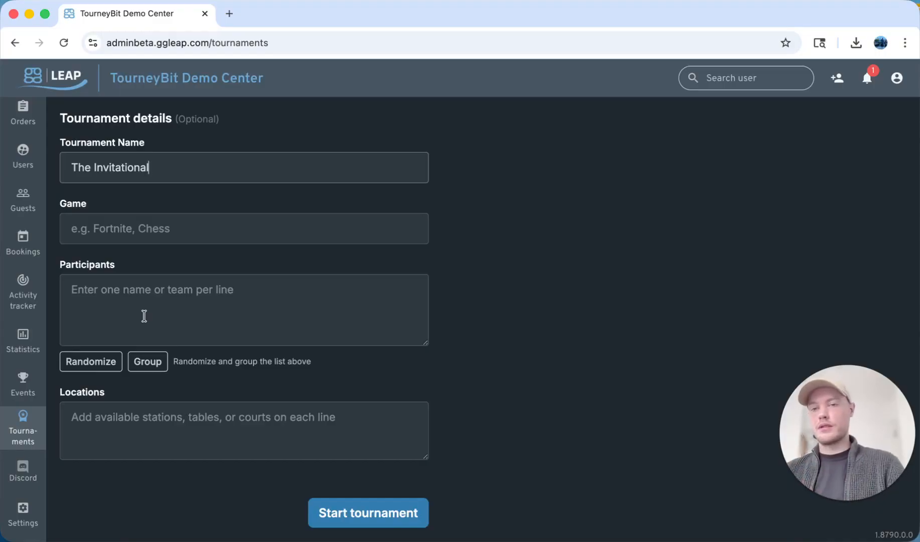
scroll(144, 315, up, 4)
scroll(154, 360, down, 1)
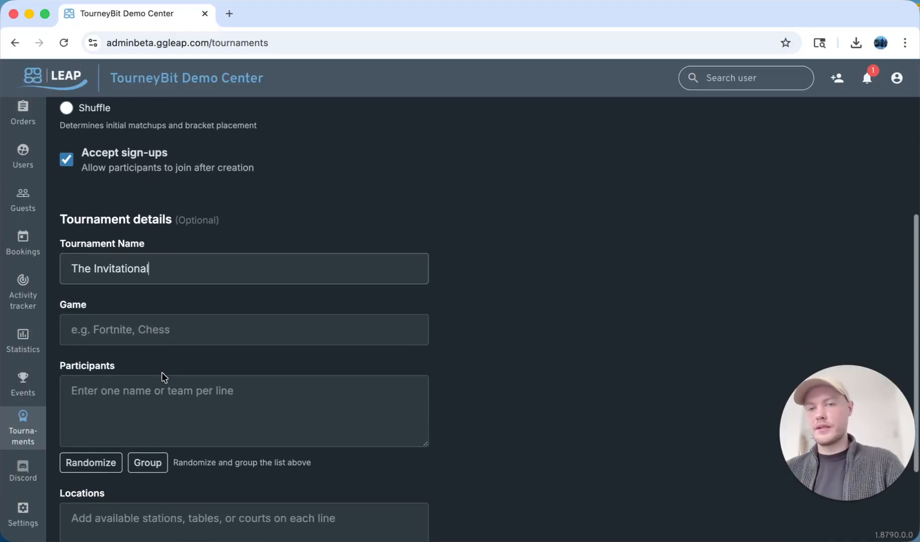
scroll(191, 311, down, 3)
List Red Station and Blue Station as locations and start the tournament sign-up
click(192, 419)
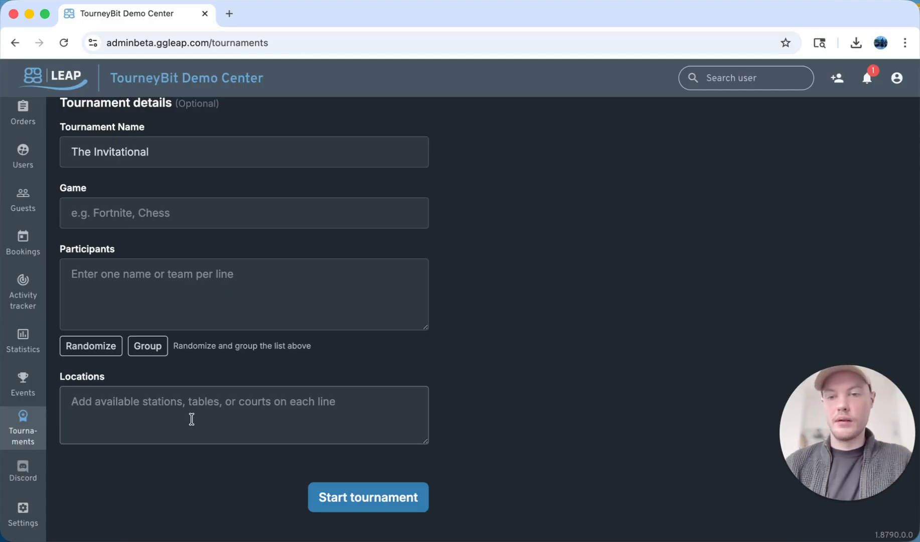
text(Re)
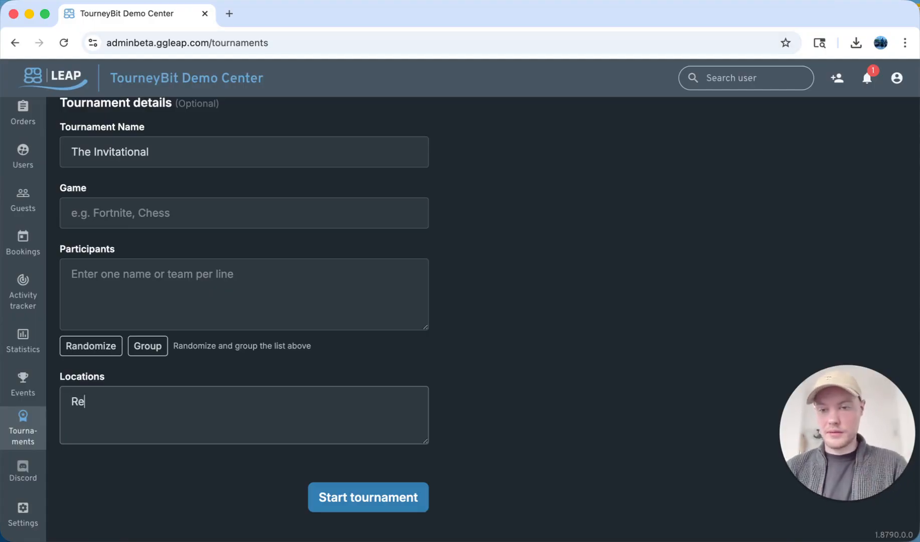
text(d Station)
key(Tab)
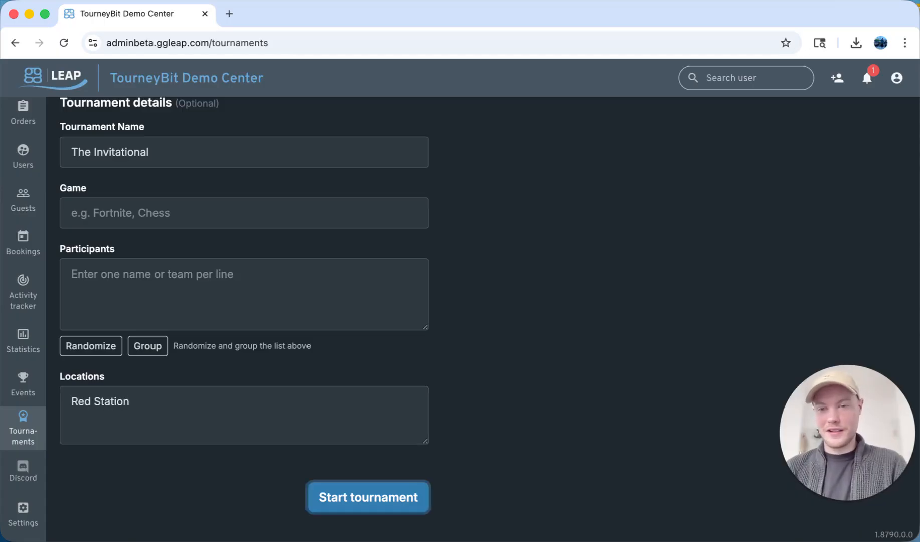
click(124, 422)
key(Return)
text(Blue )
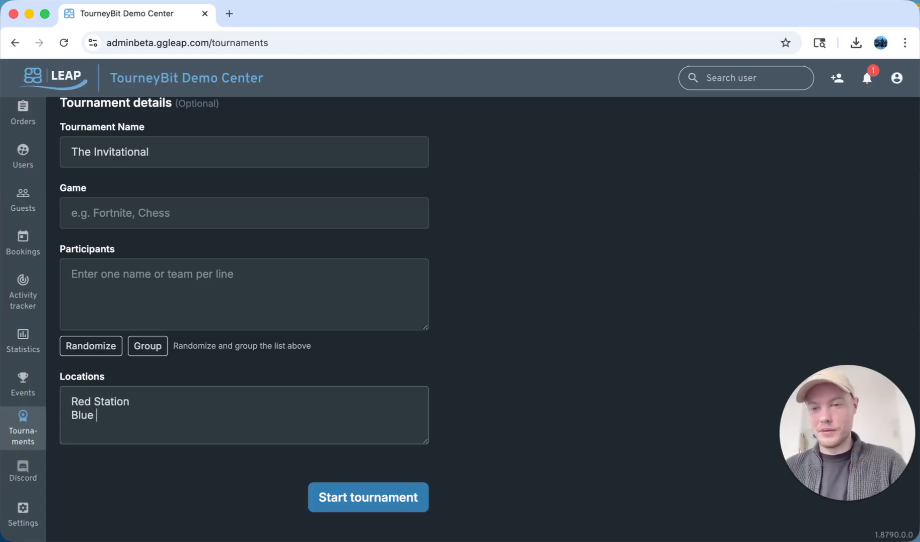
text(Station)
click(371, 509)
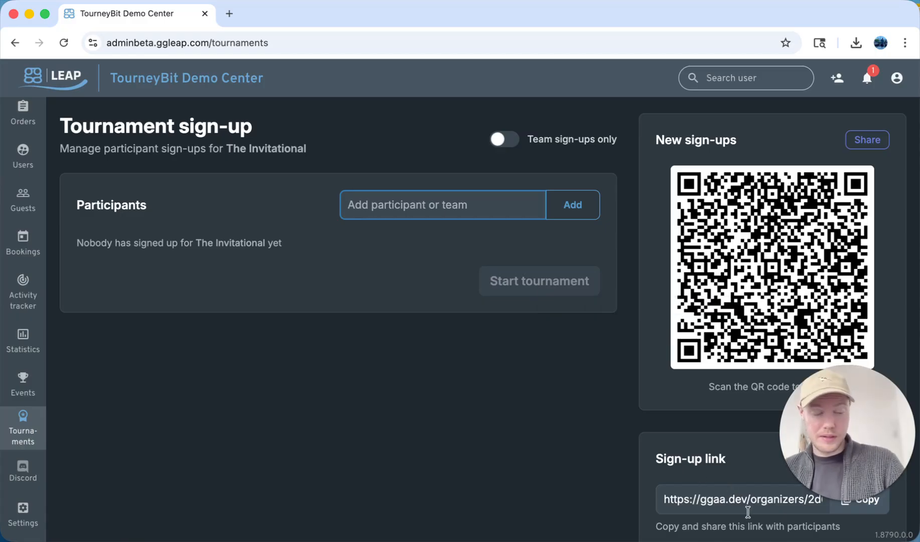
Select the full sign-up link text
click(701, 441)
scroll(705, 444, down, 1)
scroll(704, 444, up, 1)
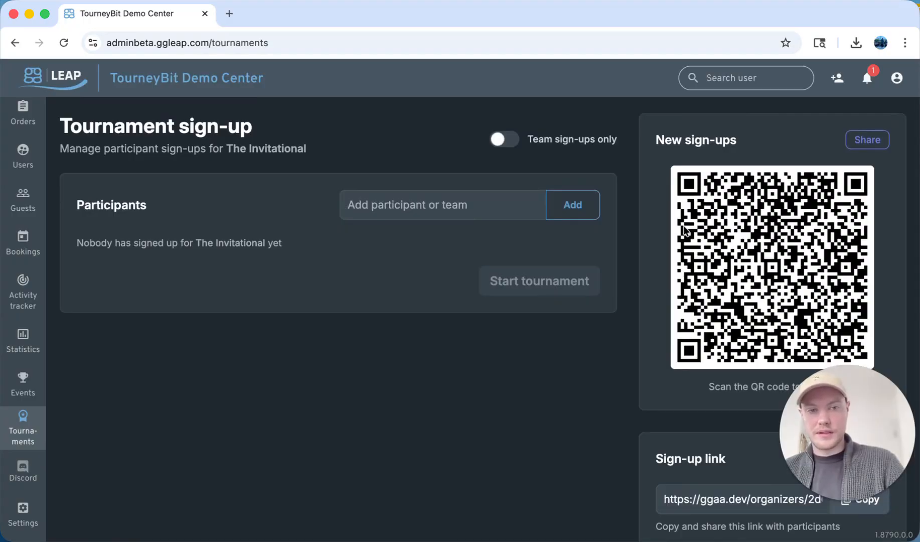
scroll(755, 495, down, 1)
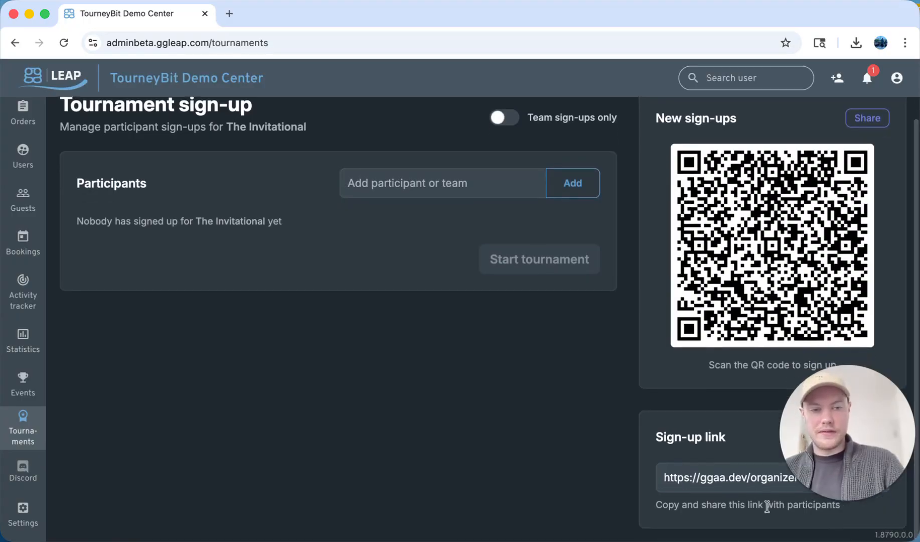
scroll(768, 507, up, 1)
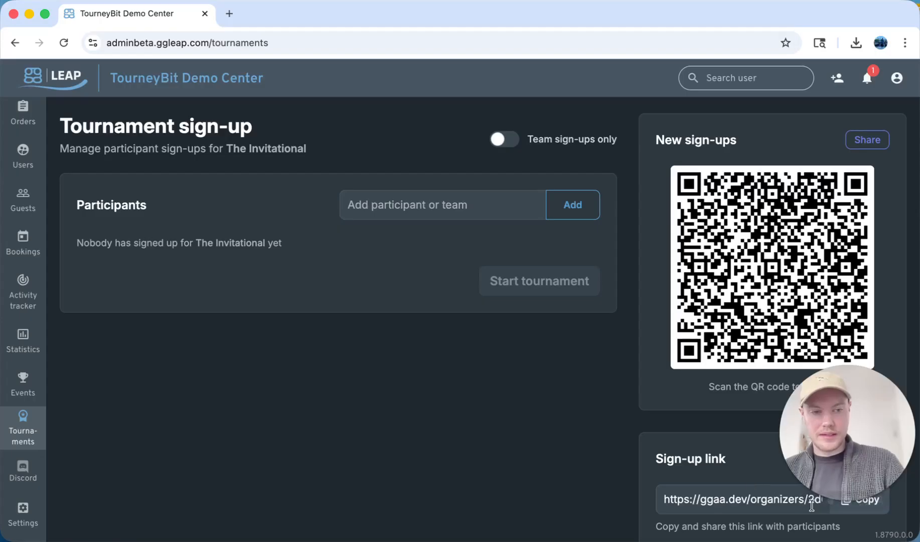
double_click(754, 499)
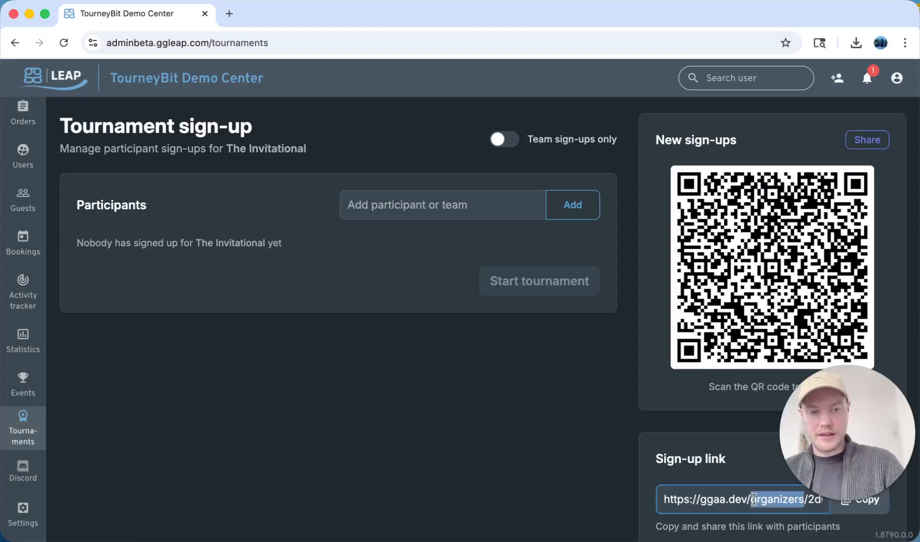
triple_click(754, 499)
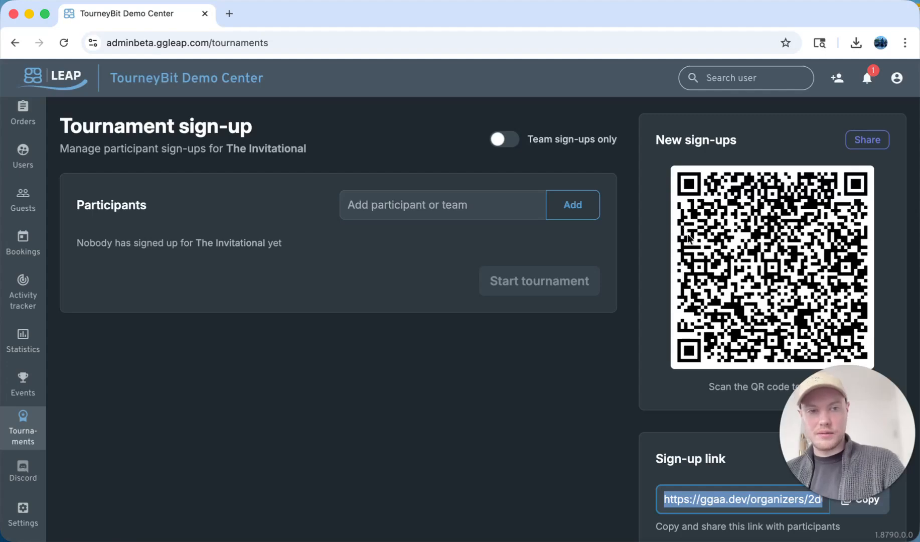
click(503, 140)
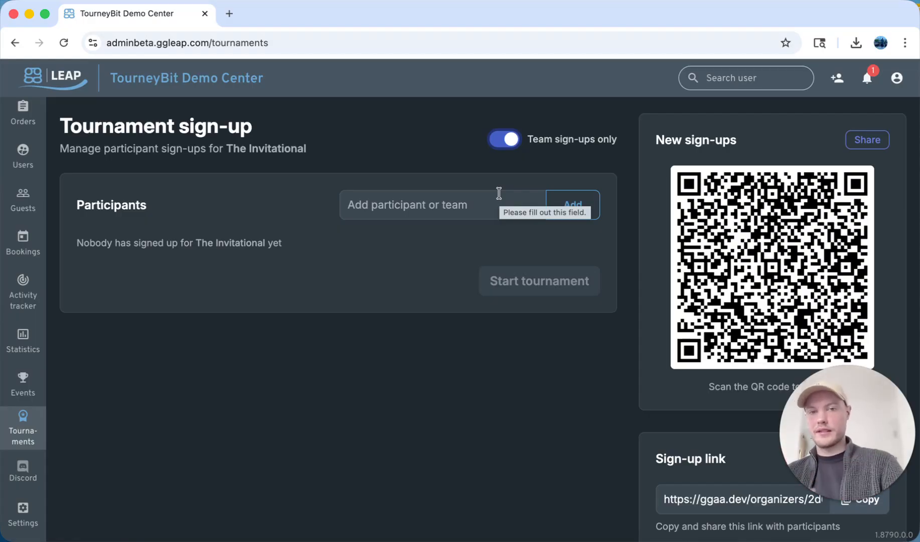
click(512, 140)
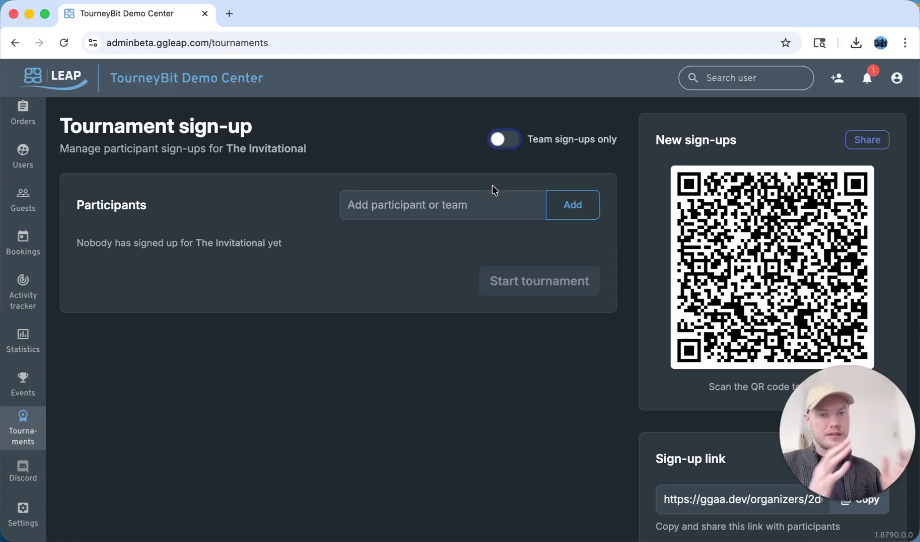
key(Tab)
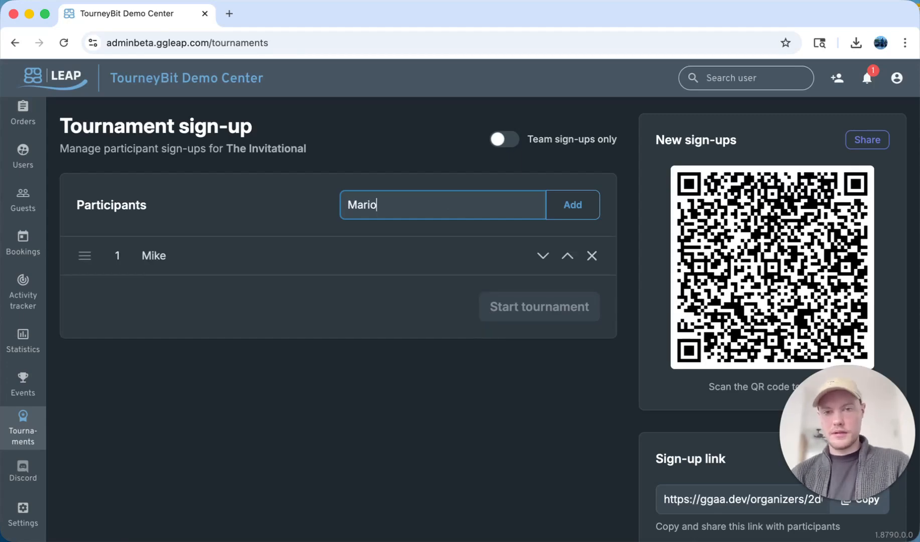
Add the participants Mike, Mario, Link, Peach, Zelda, Mio, Madeline and Steve
key(Return)
text(Link)
key(Return)
text(Peach)
key(Return)
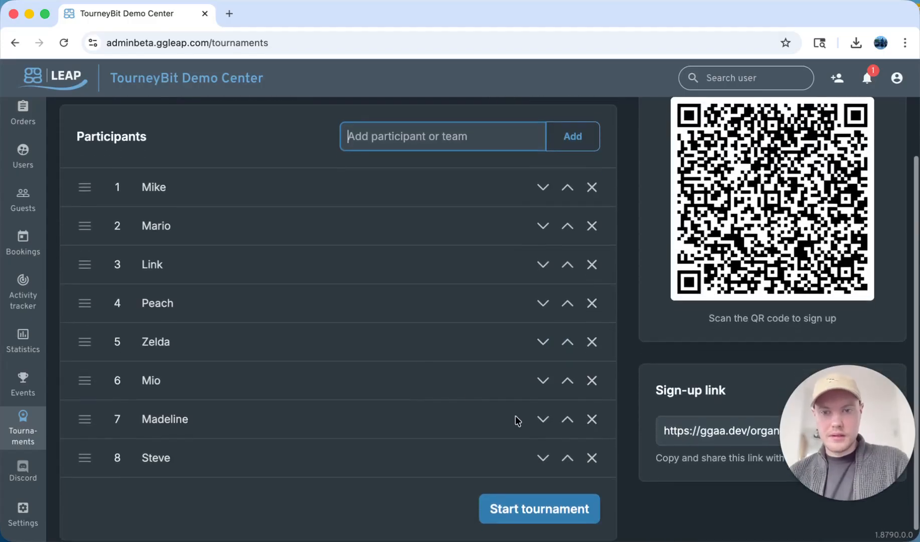
Start the tournament to generate the bracket
click(567, 512)
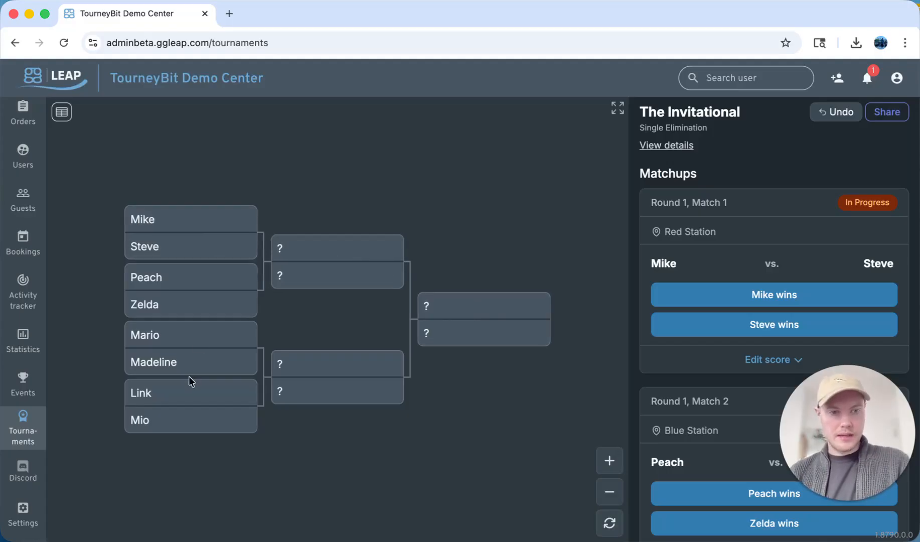
click(610, 461)
click(610, 461)
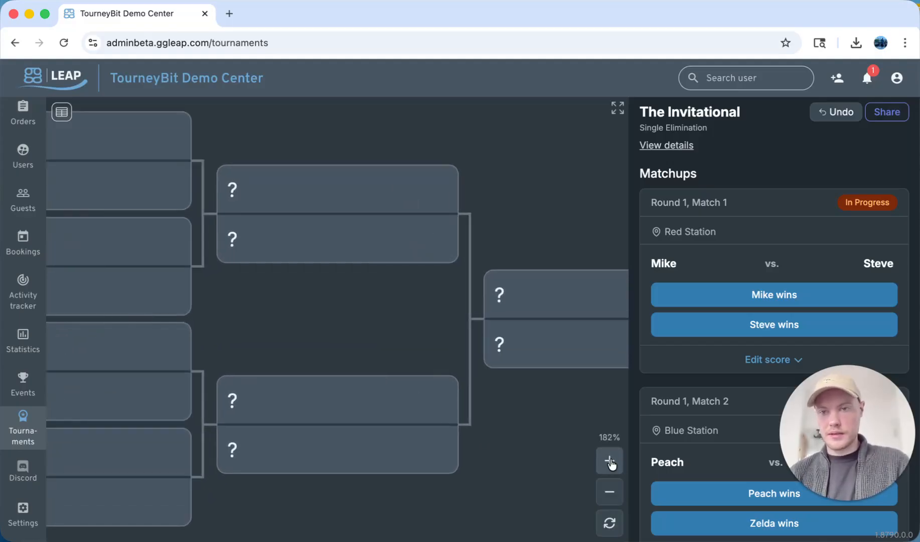
click(610, 491)
click(609, 491)
Switch the bracket to full-screen view and back
click(618, 108)
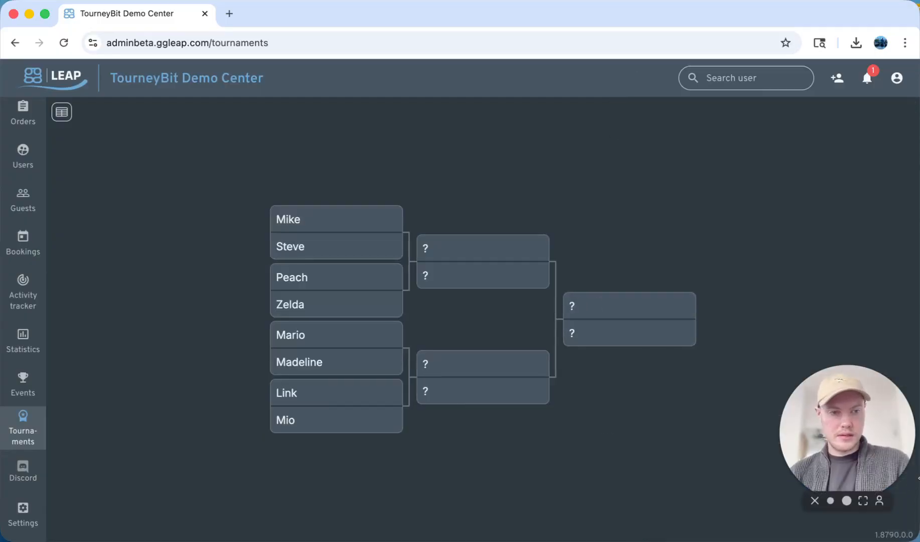
drag(919, 478, 919, 427)
click(903, 462)
click(903, 462)
click(903, 462)
click(901, 523)
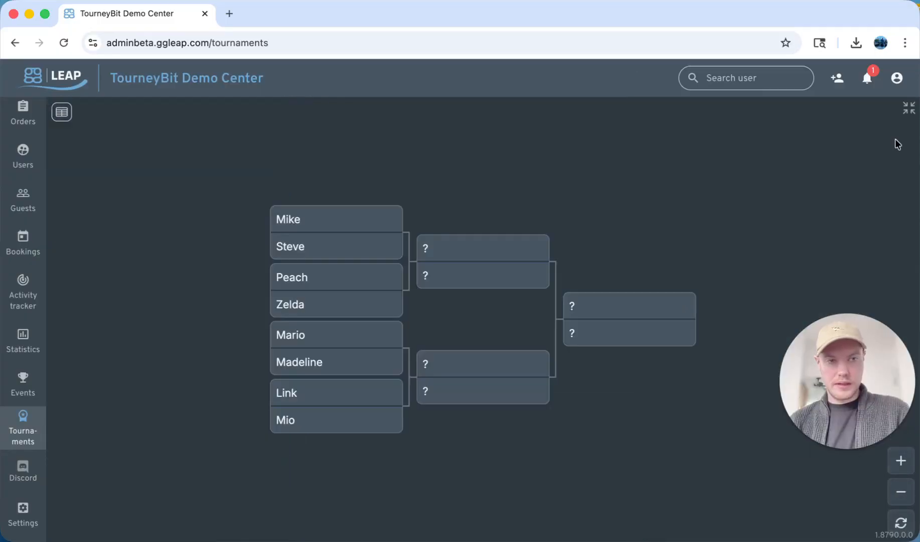
click(909, 107)
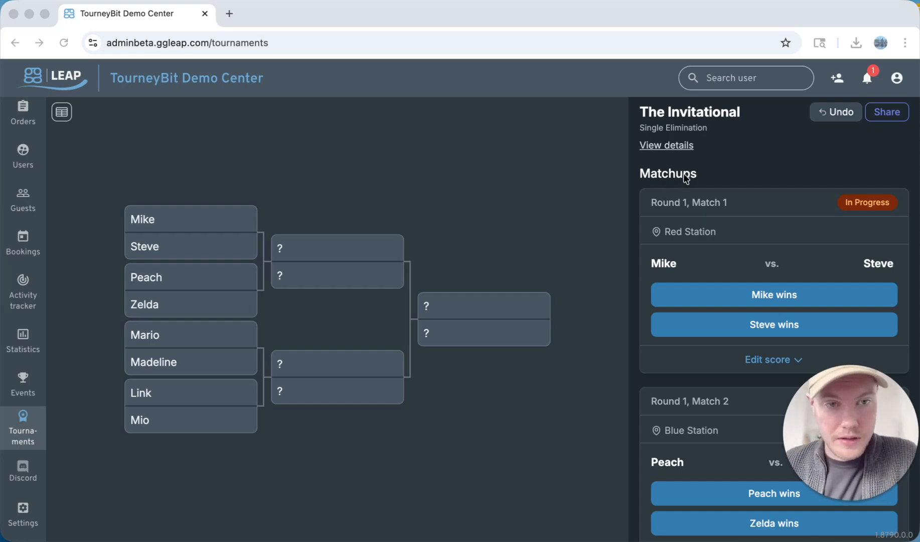
Review the round 1 matchups and their stations beside the bracket
scroll(666, 269, down, 3)
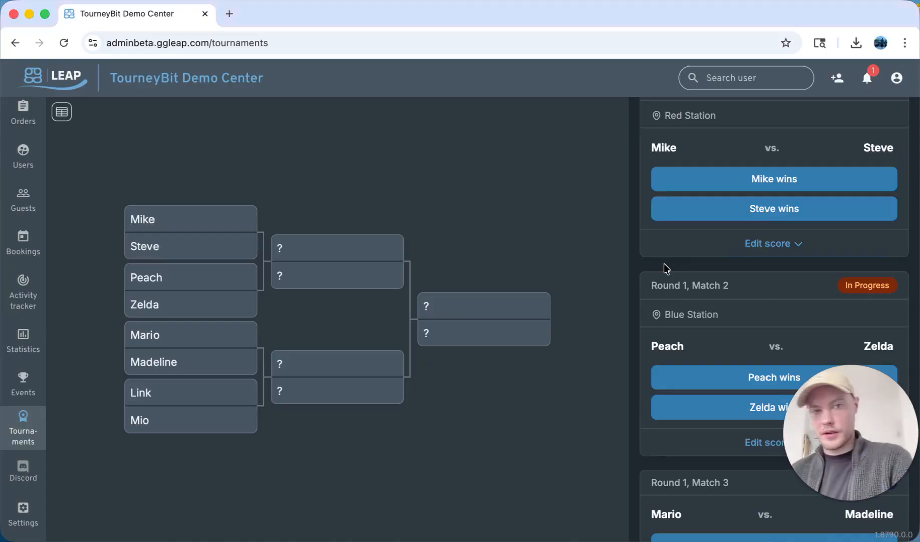
scroll(664, 264, up, 3)
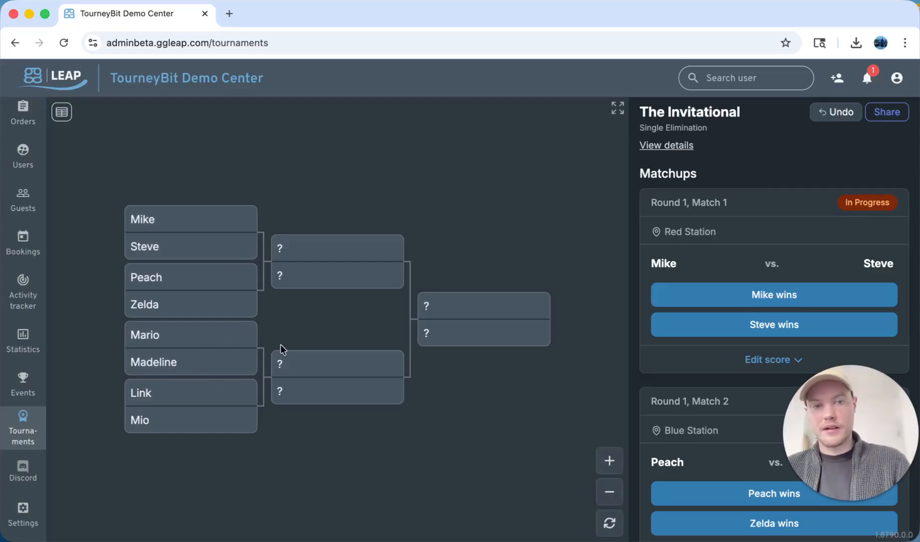
scroll(686, 233, down, 1)
scroll(684, 251, up, 1)
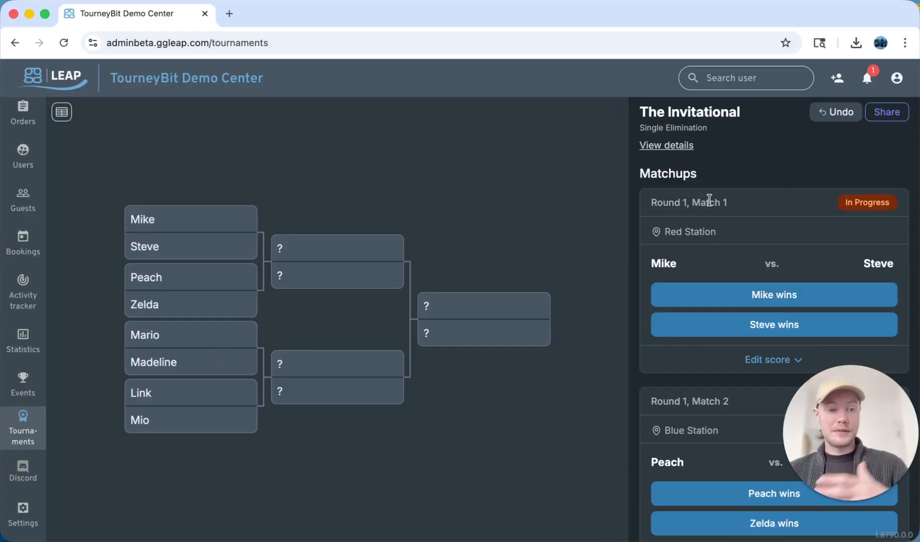
scroll(709, 201, down, 6)
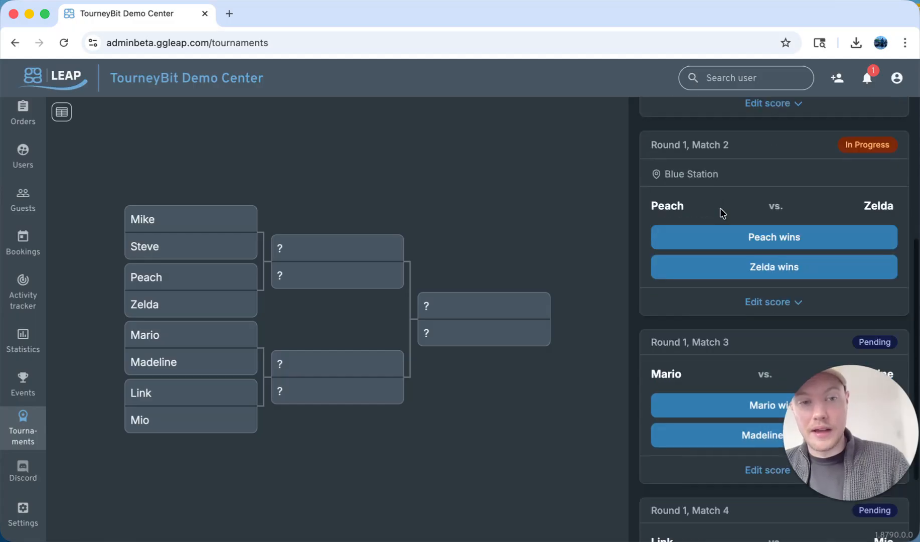
scroll(683, 294, down, 1)
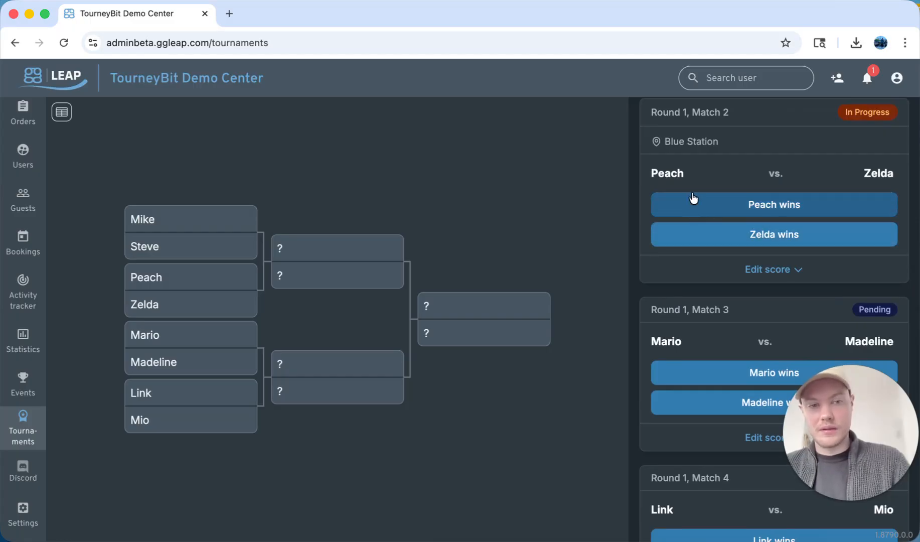
scroll(692, 211, up, 1)
scroll(692, 207, up, 5)
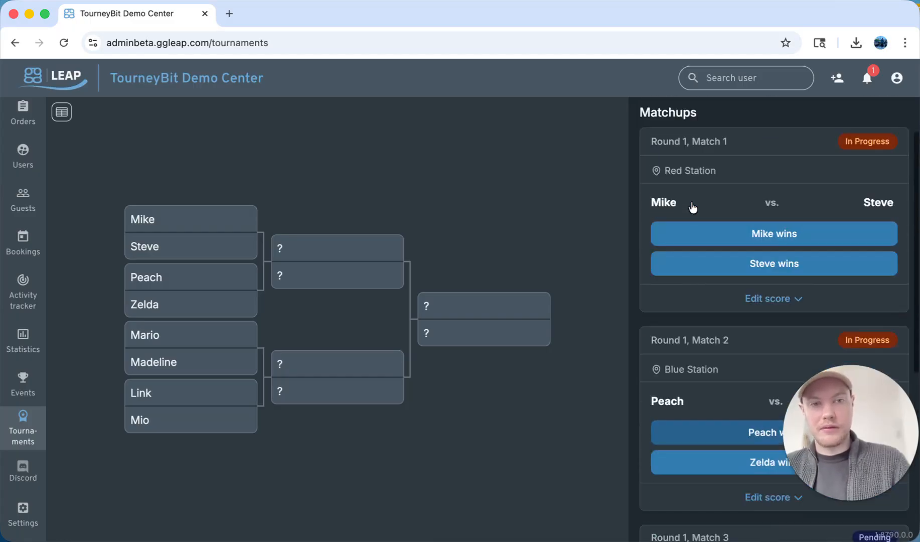
Scroll through the matchup cards to examine each round 1 match's status, players and station
scroll(691, 246, down, 2)
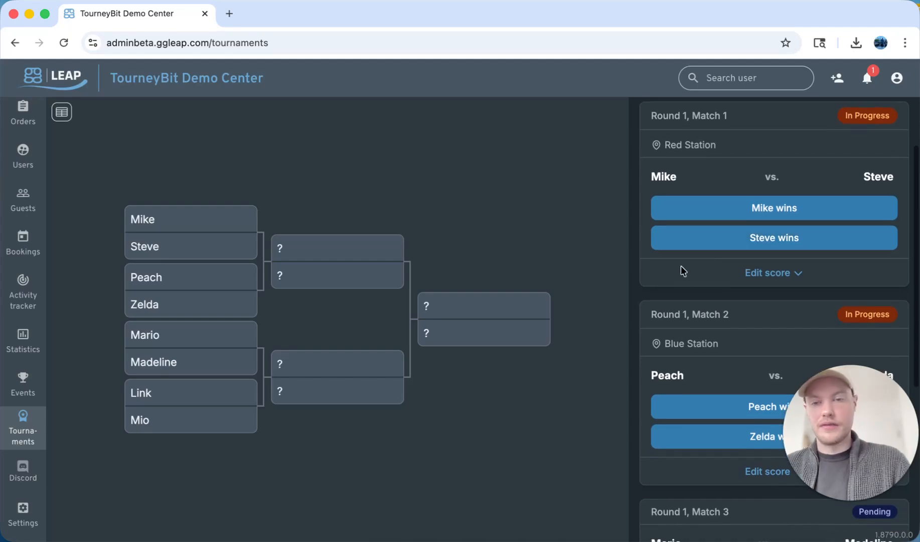
scroll(678, 287, down, 5)
scroll(679, 294, up, 6)
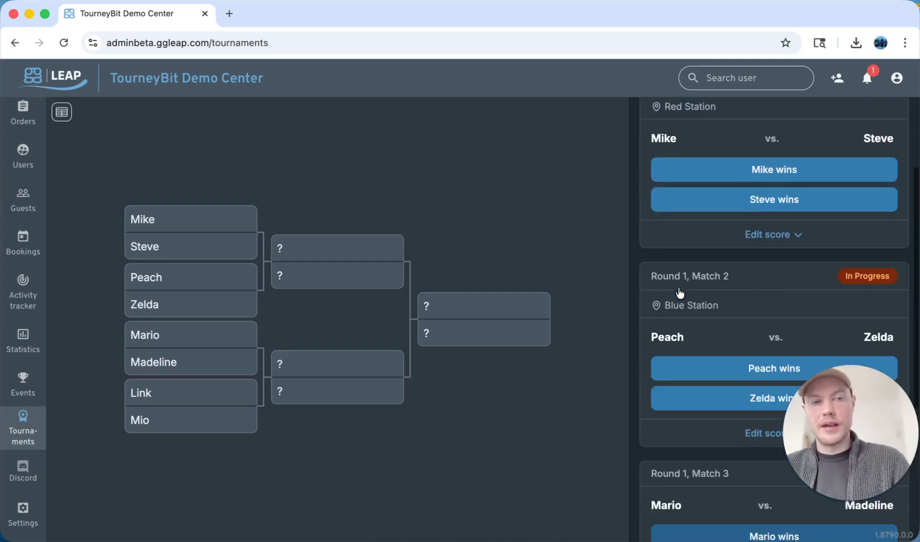
scroll(679, 293, down, 1)
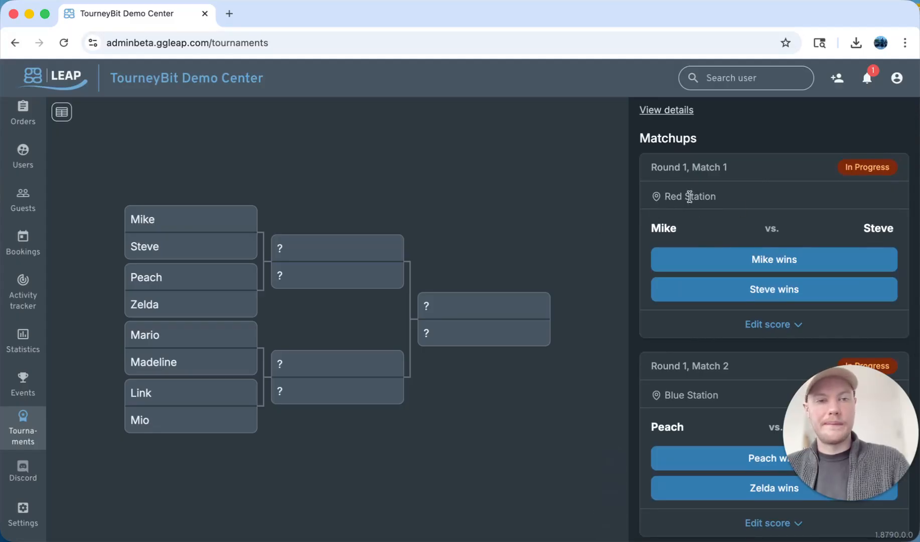
scroll(766, 200, down, 2)
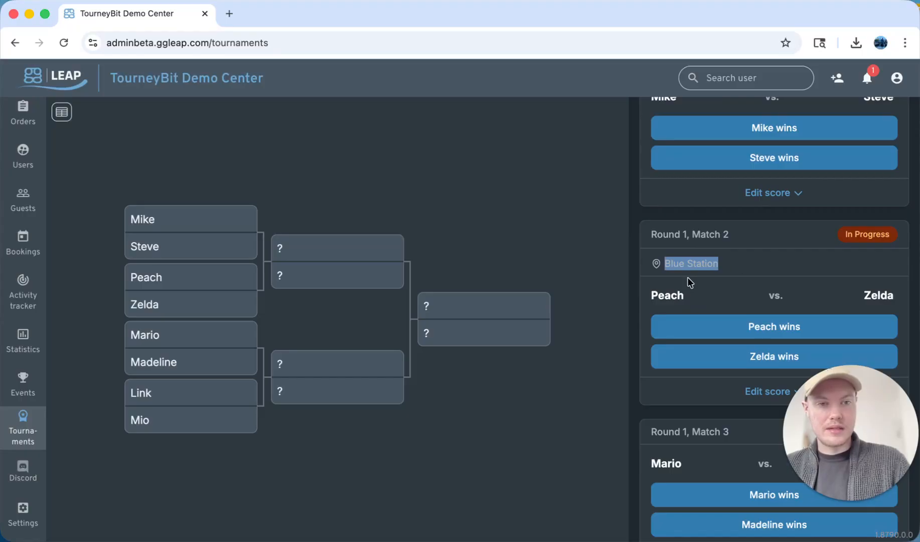
scroll(656, 339, down, 1)
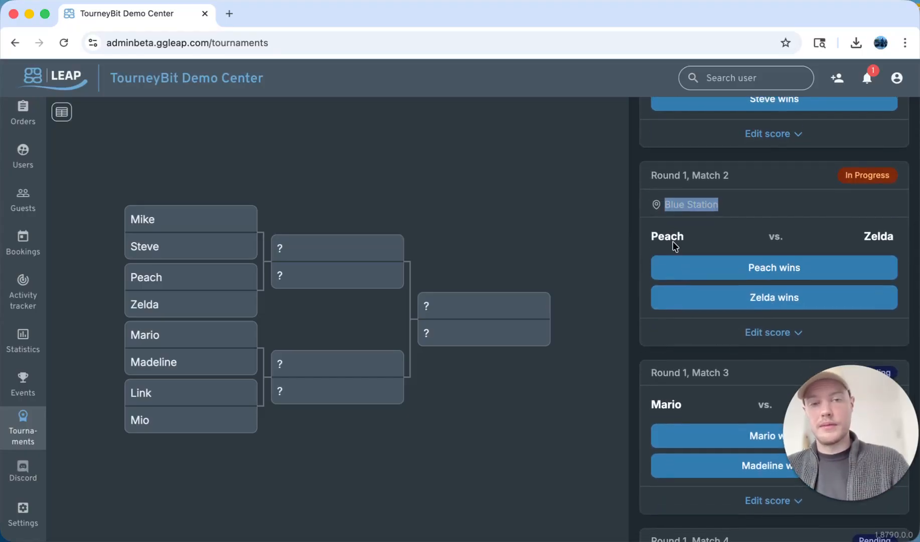
scroll(672, 259, up, 1)
scroll(673, 241, up, 2)
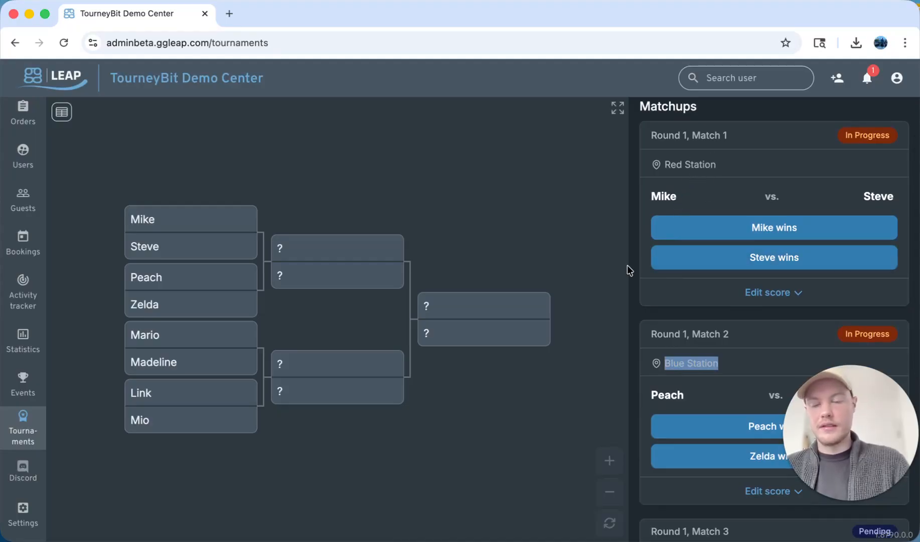
scroll(693, 226, up, 1)
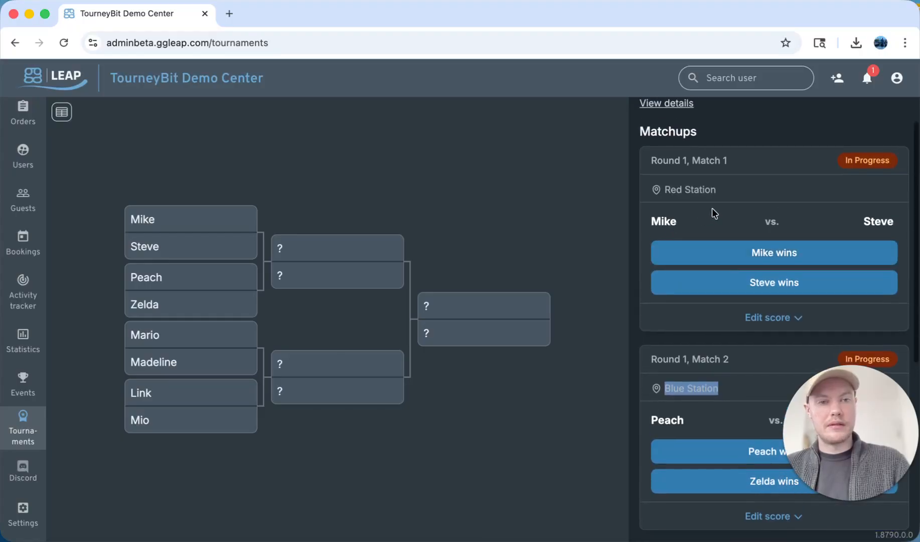
scroll(855, 214, down, 6)
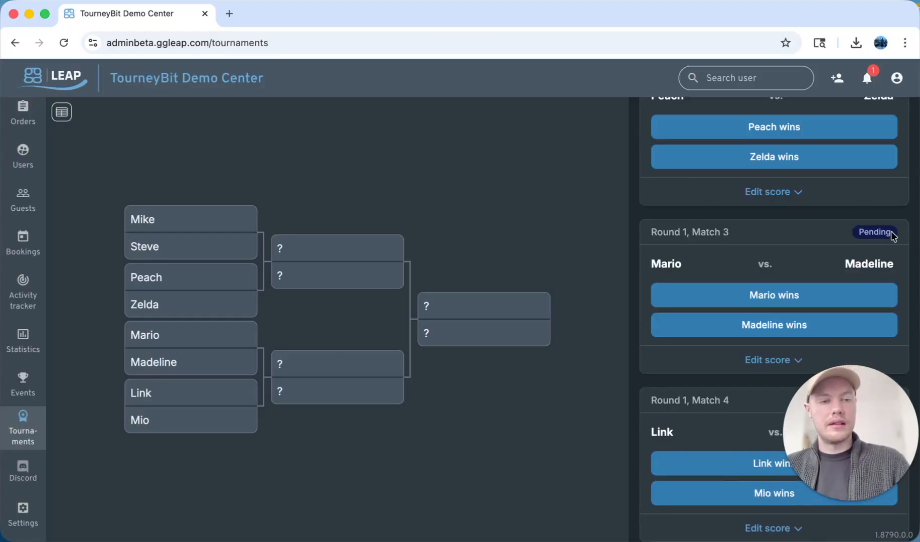
scroll(888, 220, up, 7)
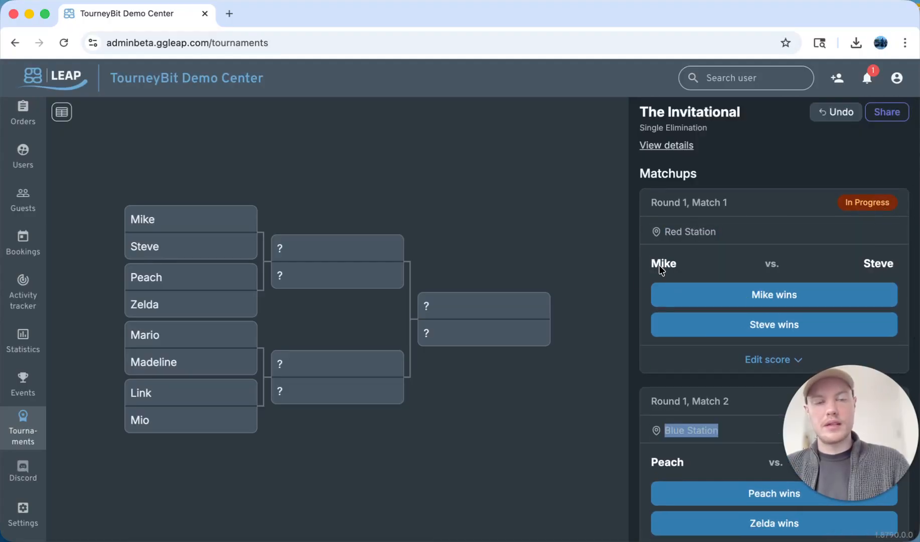
scroll(637, 284, down, 3)
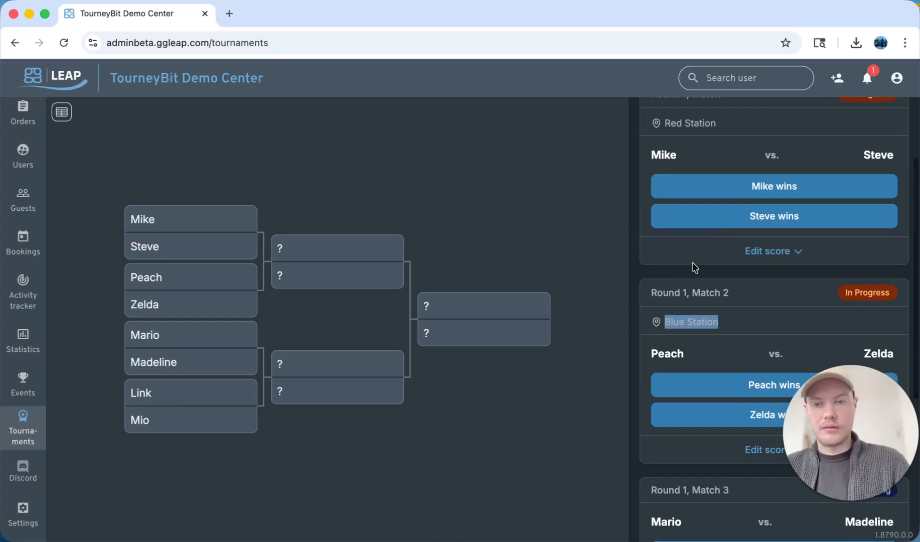
scroll(695, 254, down, 1)
Score round 1 match 1 as Mike 11 and Steve 15, and declare Steve the winner
click(781, 209)
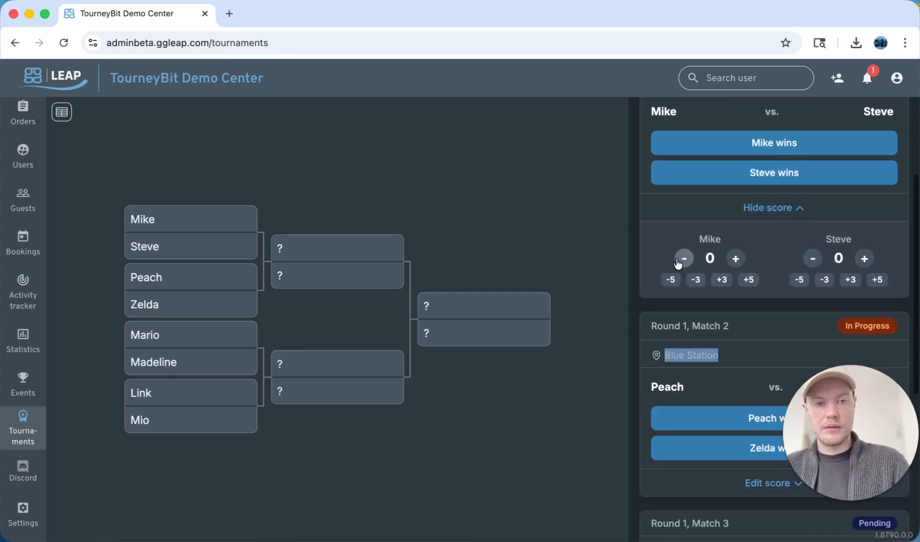
key(super+Tab)
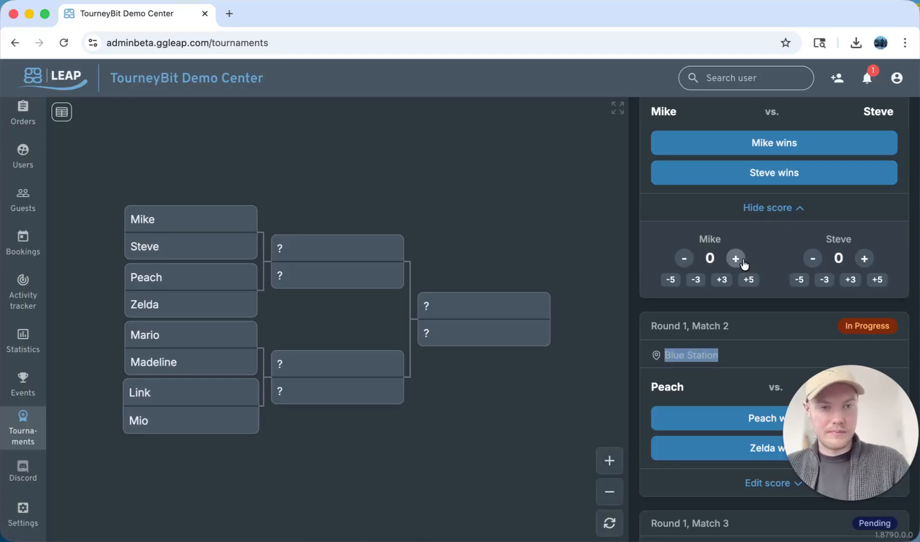
click(736, 258)
click(735, 258)
click(736, 258)
click(736, 258)
click(747, 280)
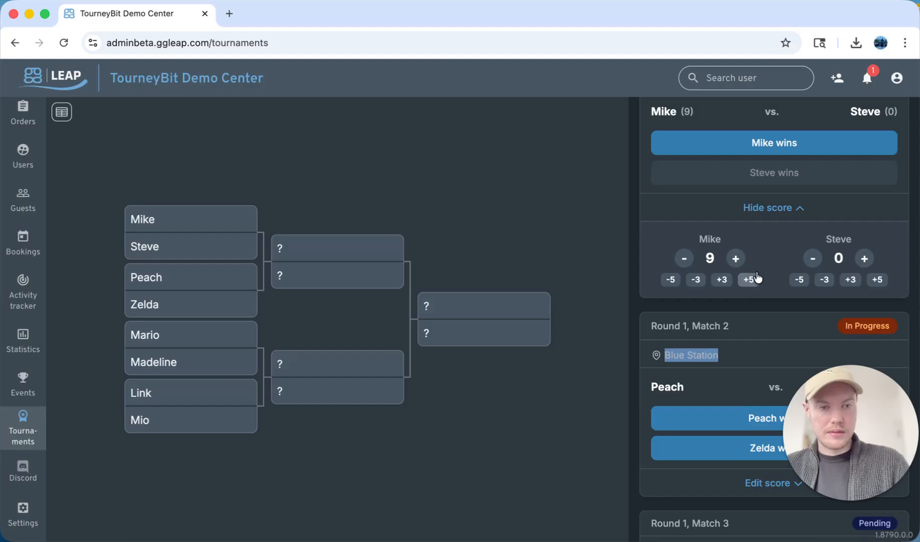
click(864, 258)
click(865, 259)
click(851, 280)
click(851, 279)
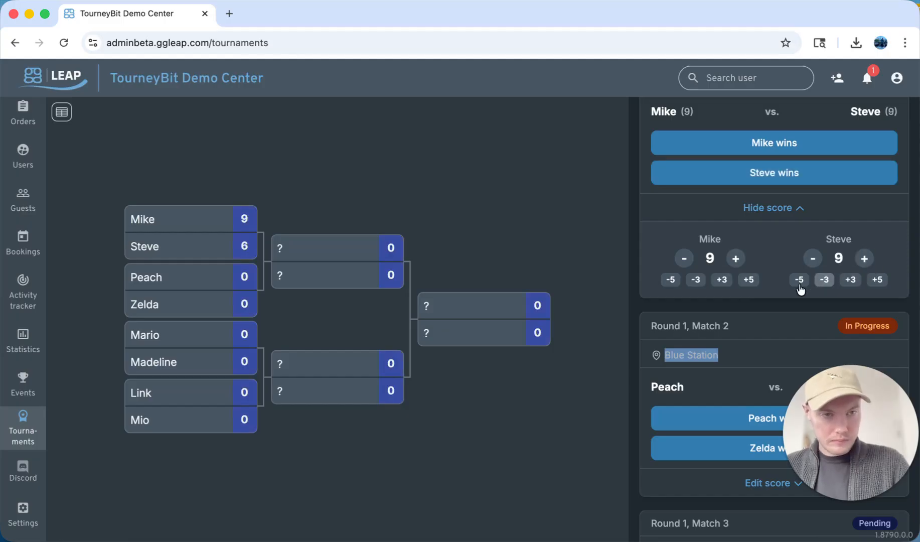
click(736, 258)
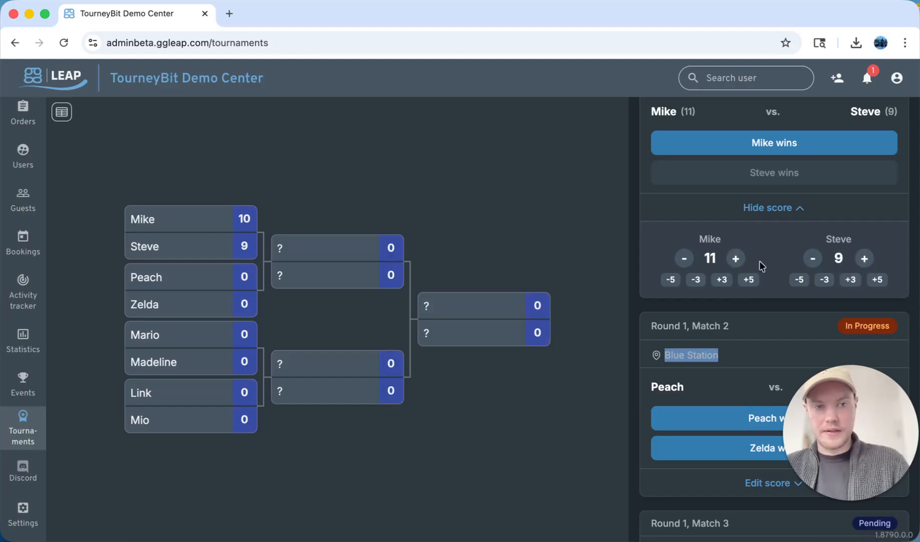
click(851, 283)
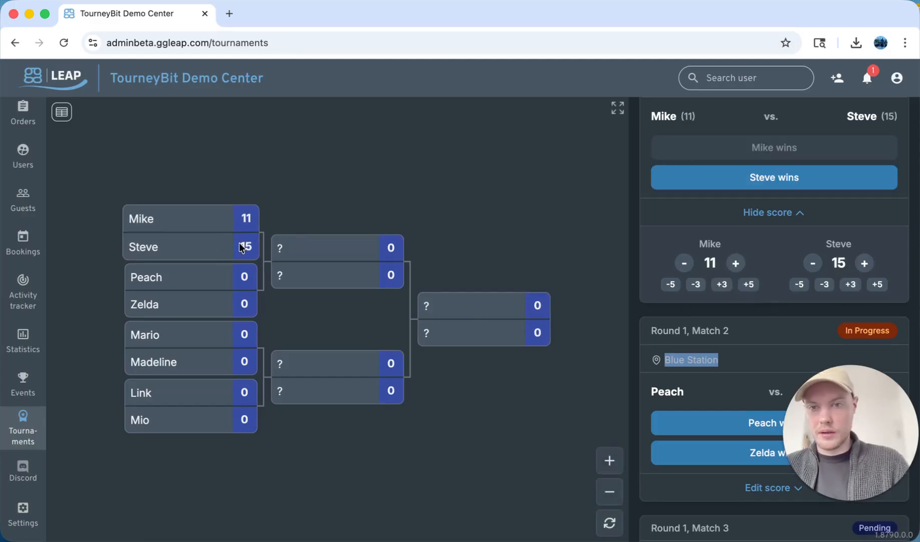
scroll(690, 221, up, 1)
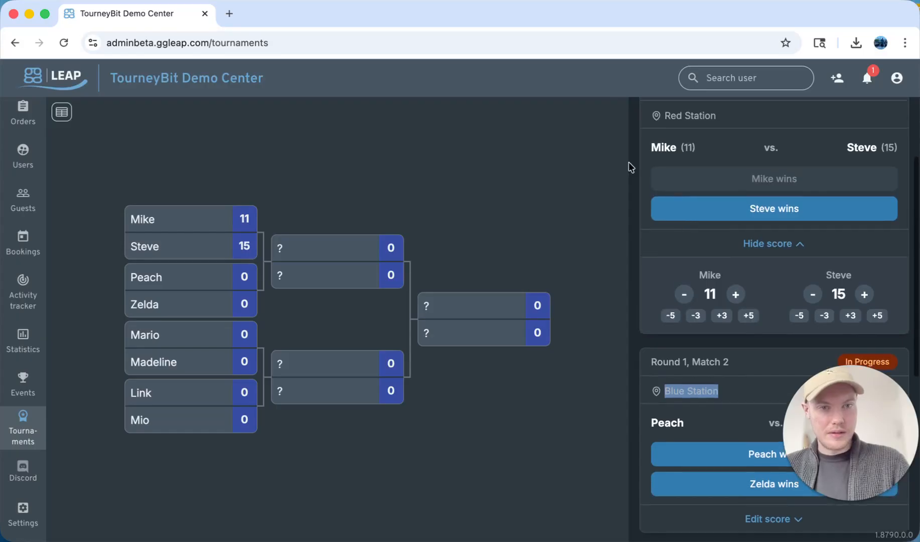
click(739, 208)
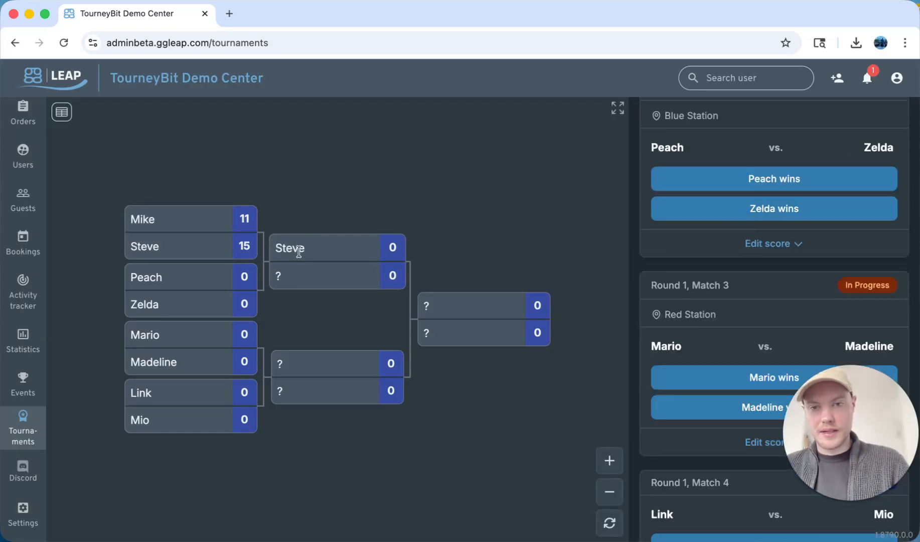
Declare Peach the winner of round 1 match 2 against Zelda
scroll(783, 306, up, 2)
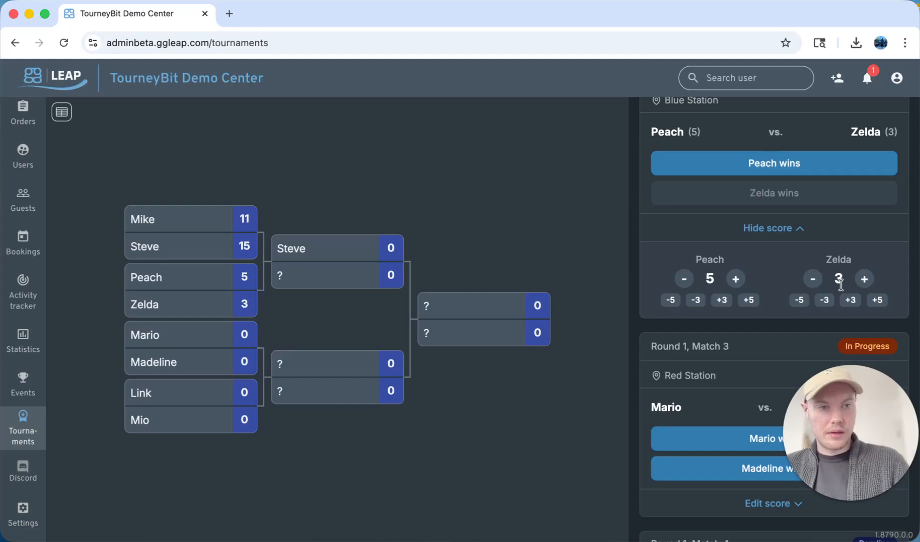
click(712, 165)
Score round 1 match 3 as Mario 5 and Madeline 8, and declare Madeline the winner
click(756, 235)
click(749, 301)
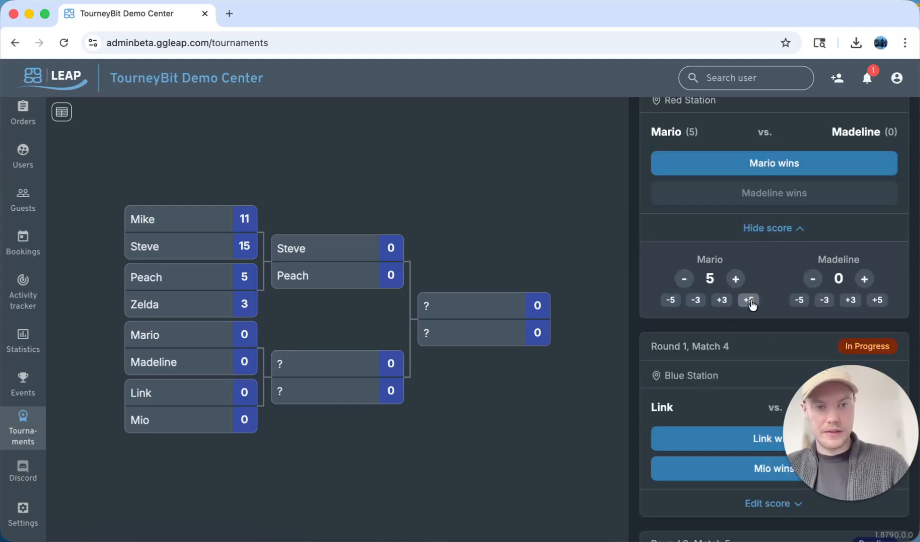
scroll(780, 207, up, 1)
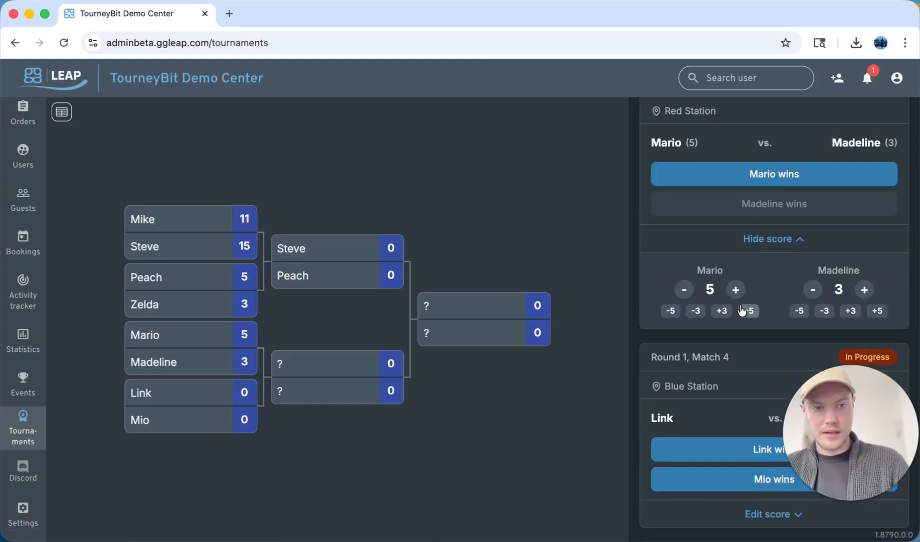
click(877, 311)
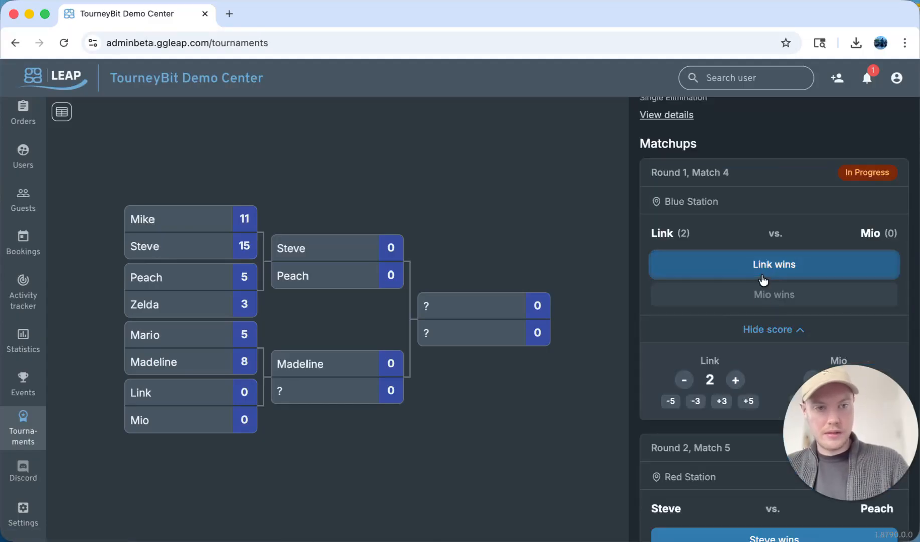
click(763, 279)
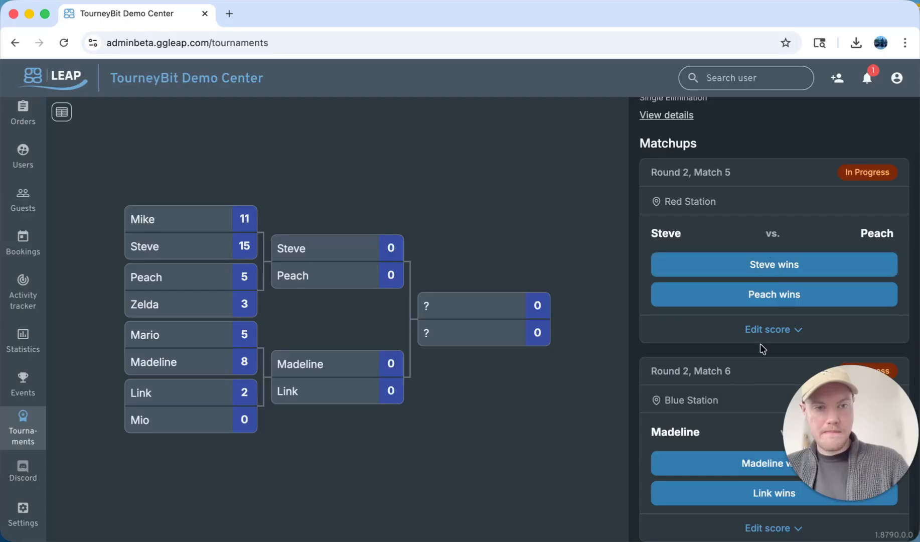
Give Steve 5 points in round 2 match 5 and declare Steve the winner over Peach
click(770, 330)
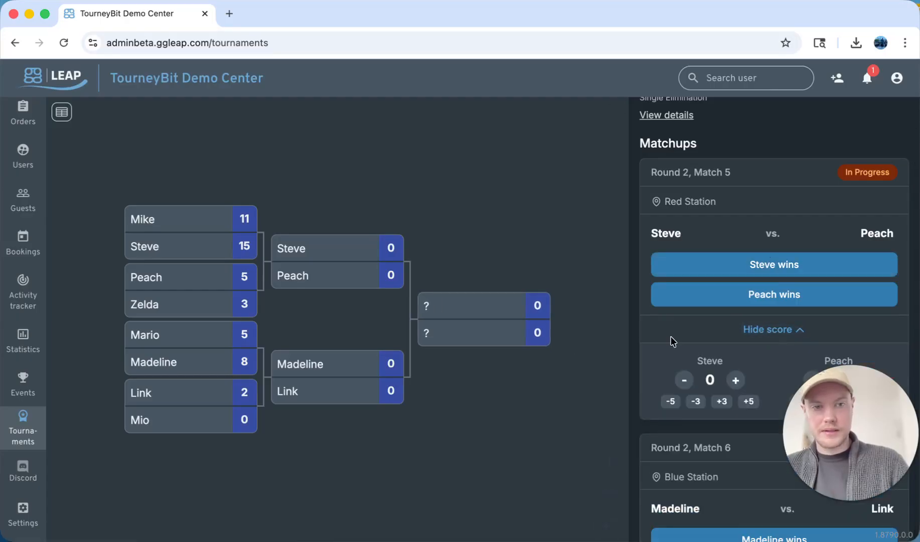
scroll(703, 191, down, 2)
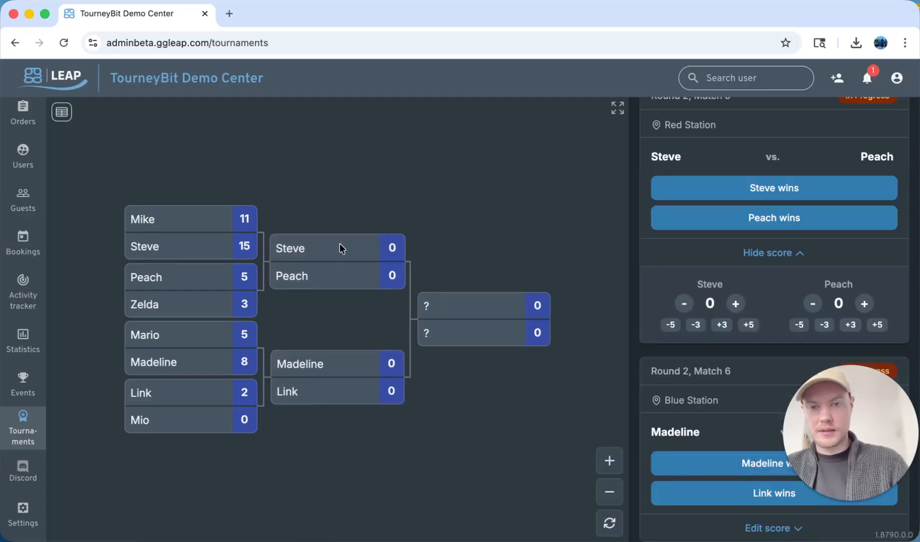
click(748, 325)
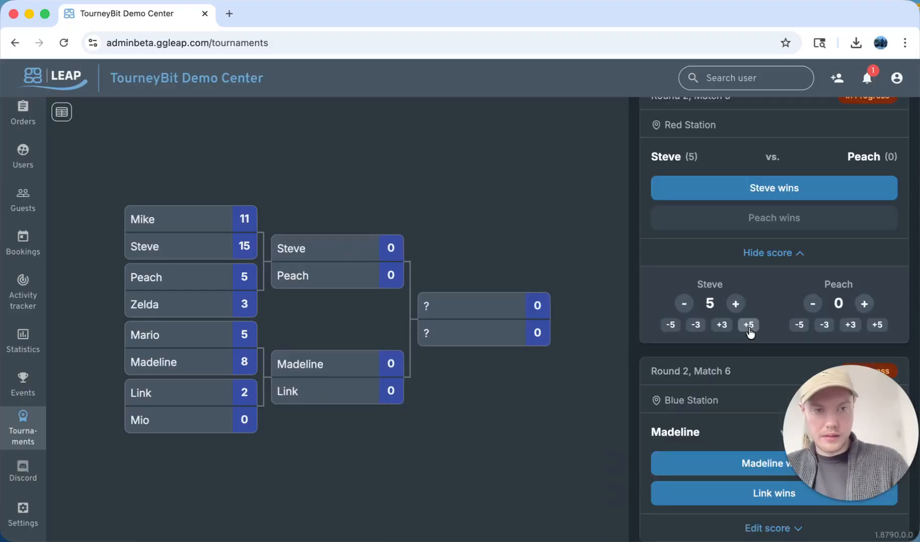
click(775, 186)
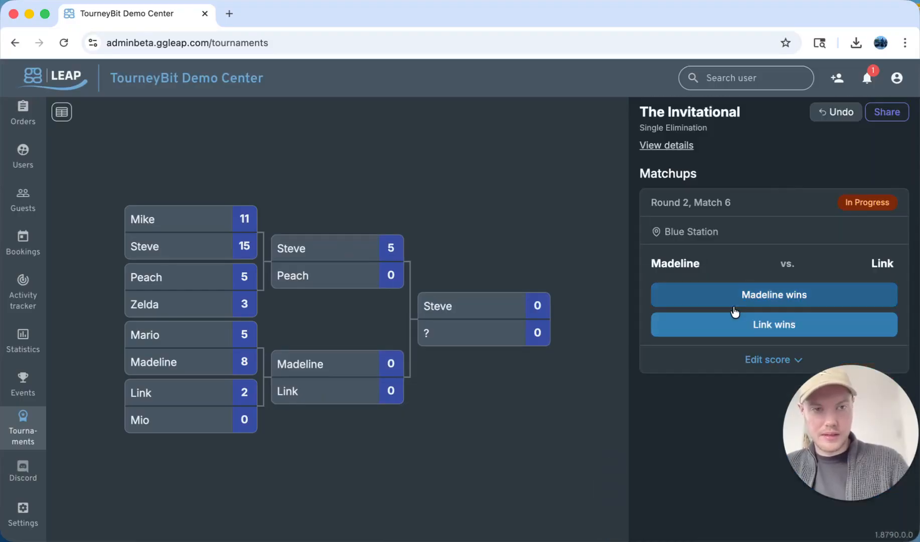
Record and undo Madeline's win over Link in round 2 match 6
click(755, 361)
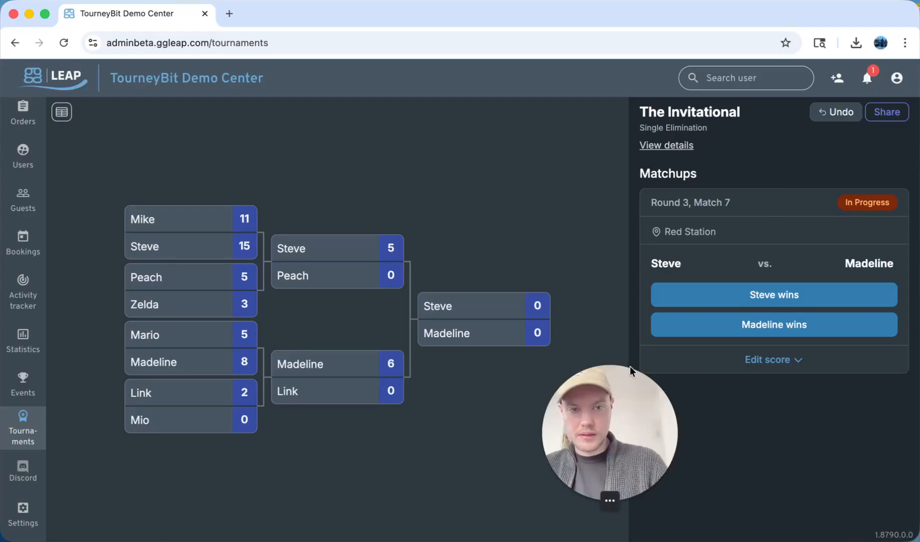
drag(603, 384, 839, 400)
click(773, 183)
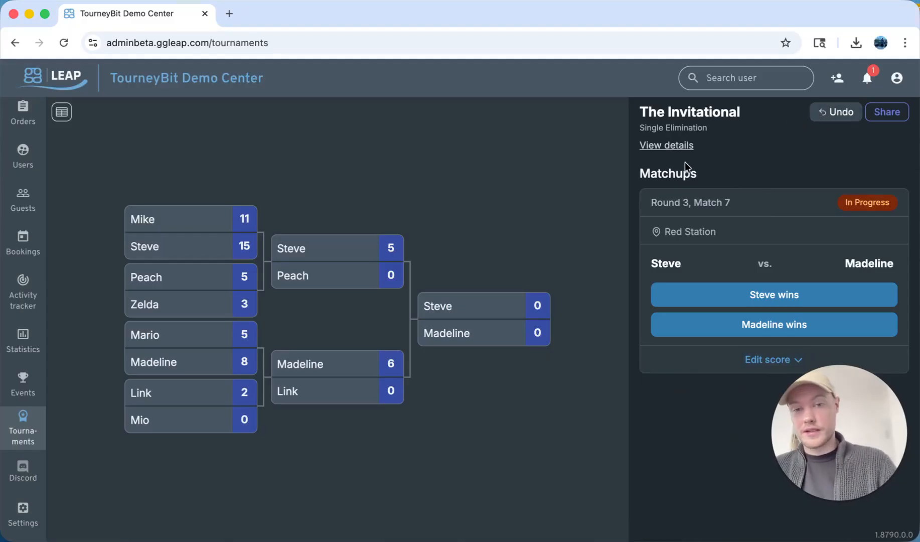
click(848, 119)
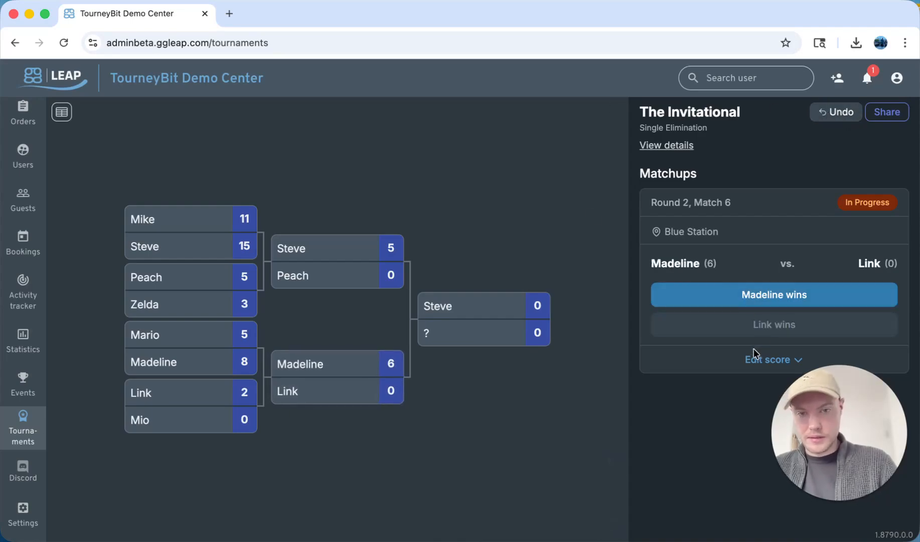
Give Link 10 points in round 2 match 6 and declare Link the winner
click(751, 361)
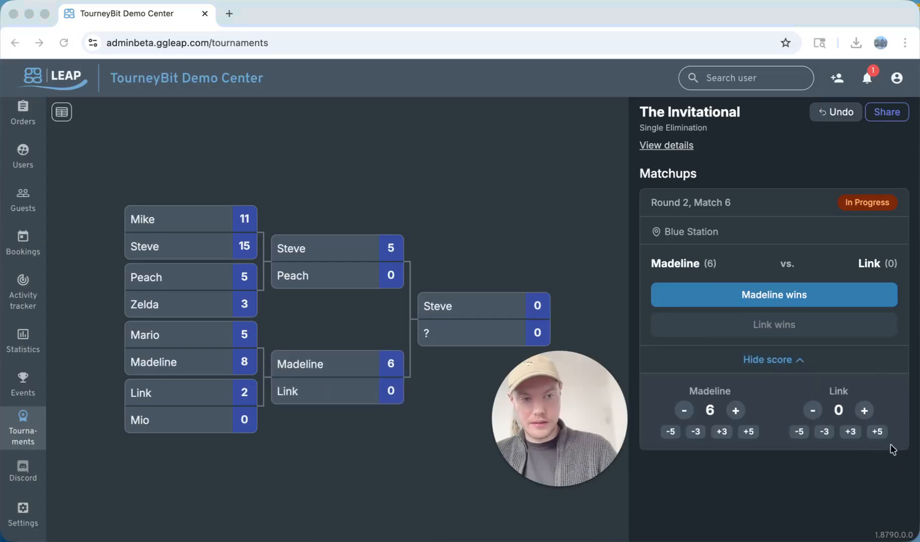
double_click(877, 432)
click(797, 333)
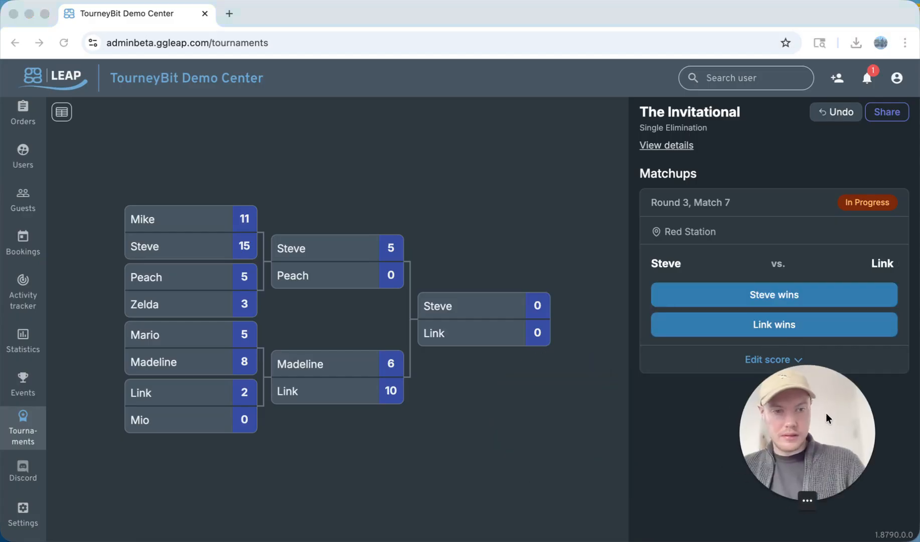
Open the tournament details to review the live rankings and participant list
click(661, 150)
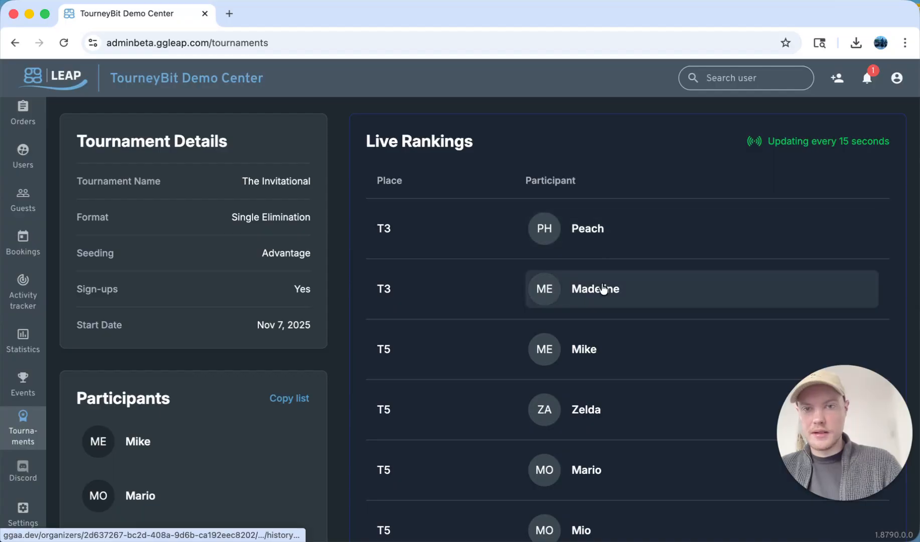
scroll(603, 290, down, 1)
scroll(567, 261, up, 1)
scroll(499, 389, down, 2)
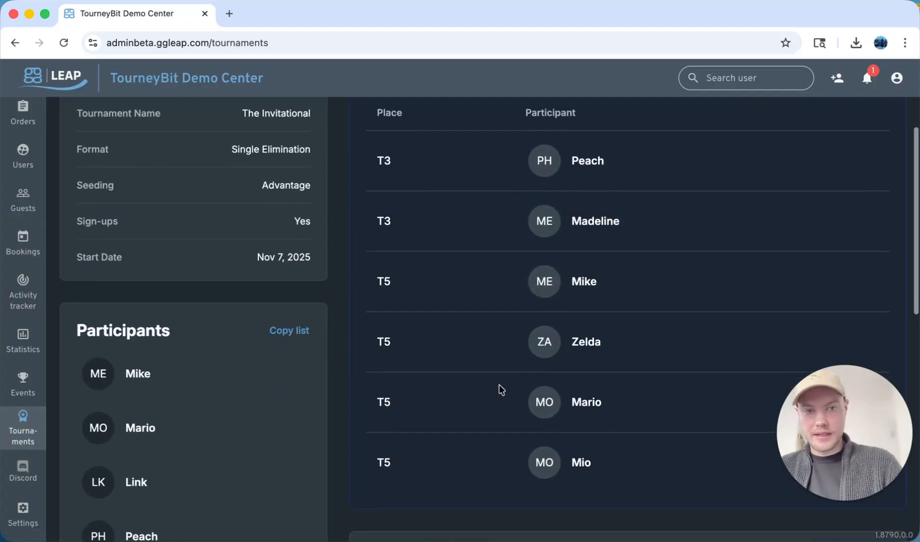
scroll(520, 345, up, 1)
scroll(518, 345, down, 2)
scroll(533, 439, up, 2)
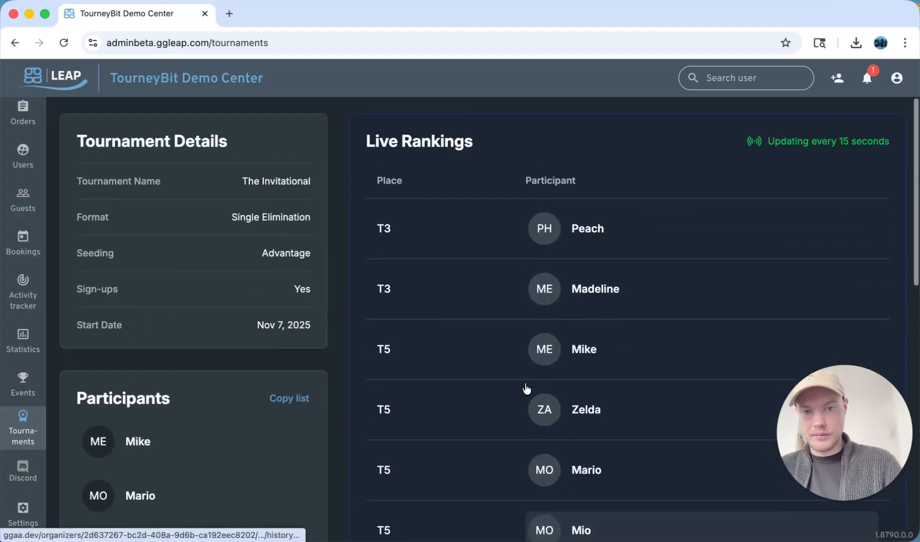
scroll(532, 329, down, 1)
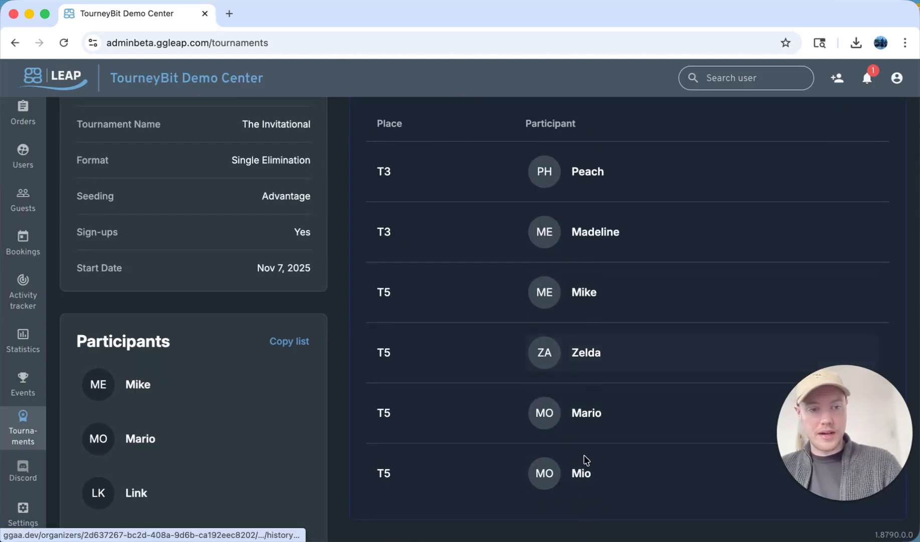
Scroll through the live rankings and tournament history to review results so far
scroll(593, 241, up, 1)
scroll(524, 342, down, 2)
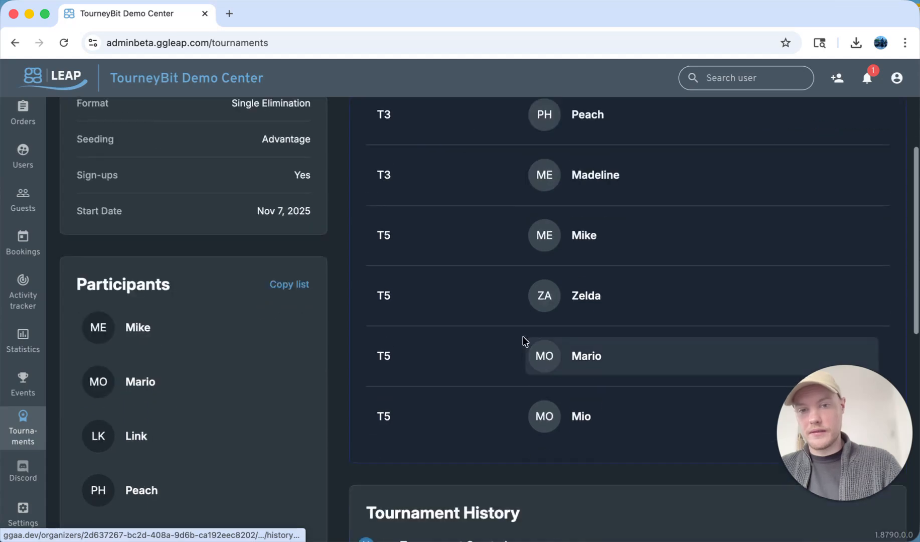
scroll(523, 336, up, 2)
scroll(448, 320, down, 1)
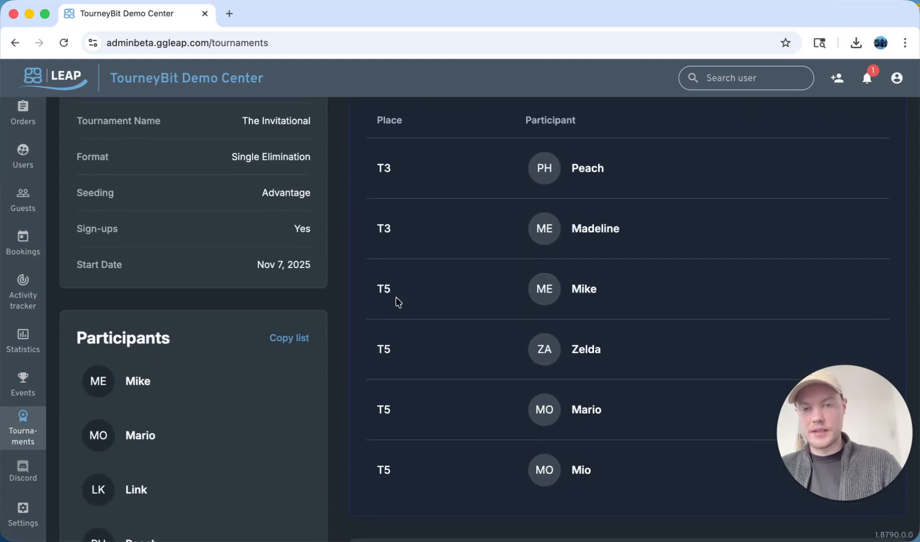
scroll(393, 278, down, 8)
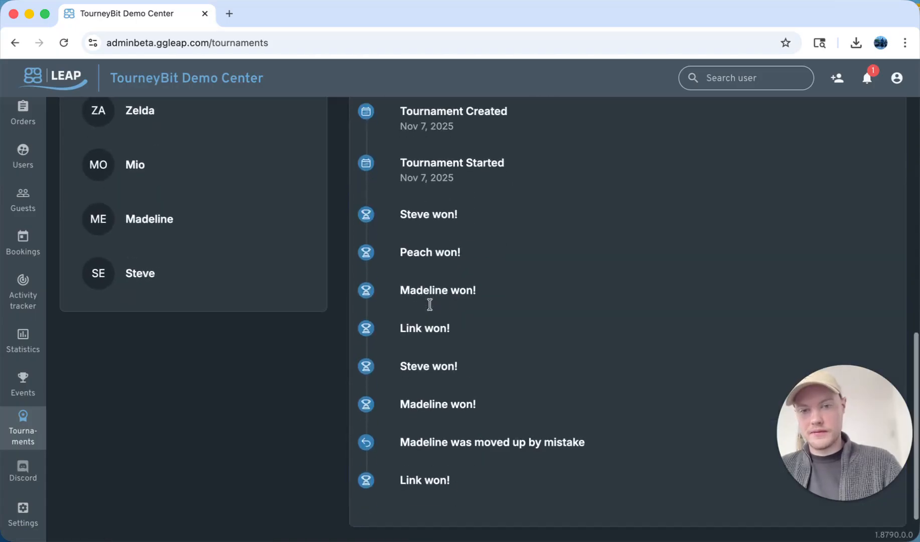
scroll(430, 306, up, 10)
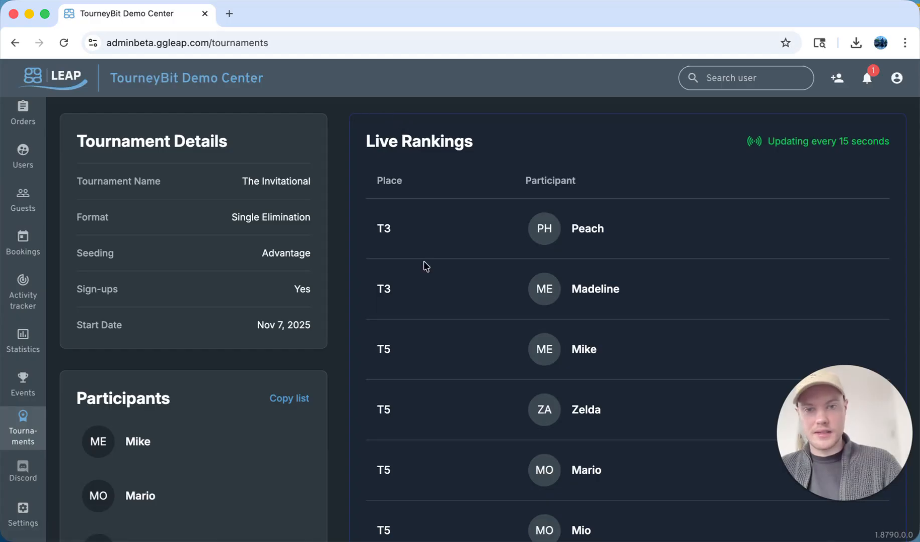
scroll(425, 266, down, 10)
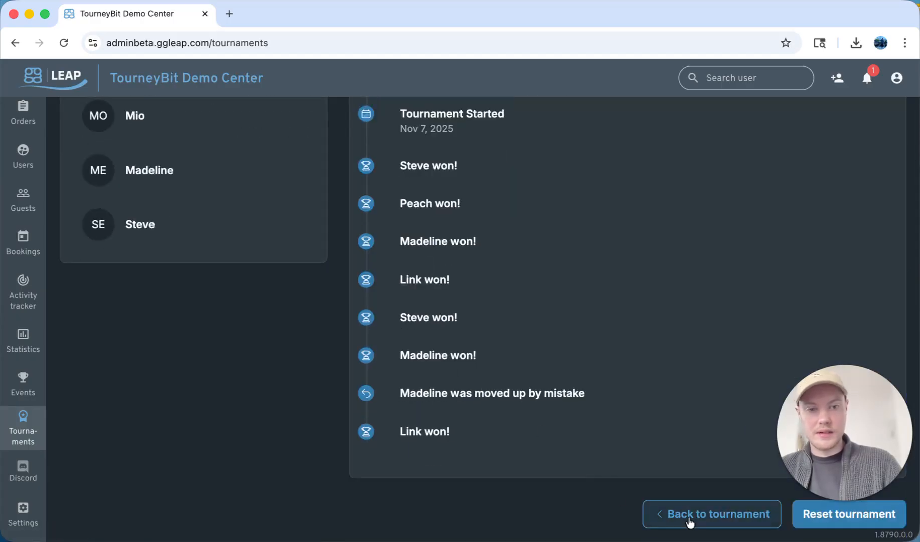
Return to the bracket, record Steve's win in round 3 match 7, and undo it
click(689, 519)
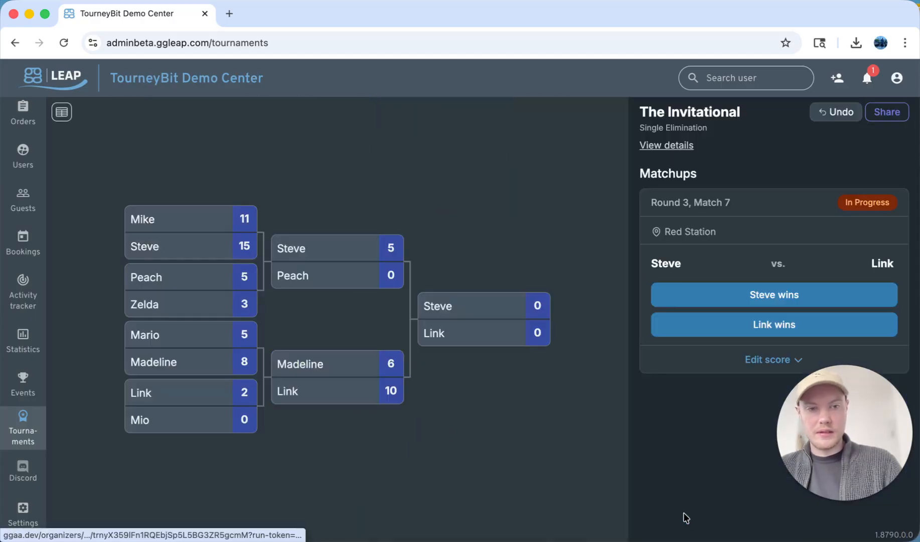
click(771, 301)
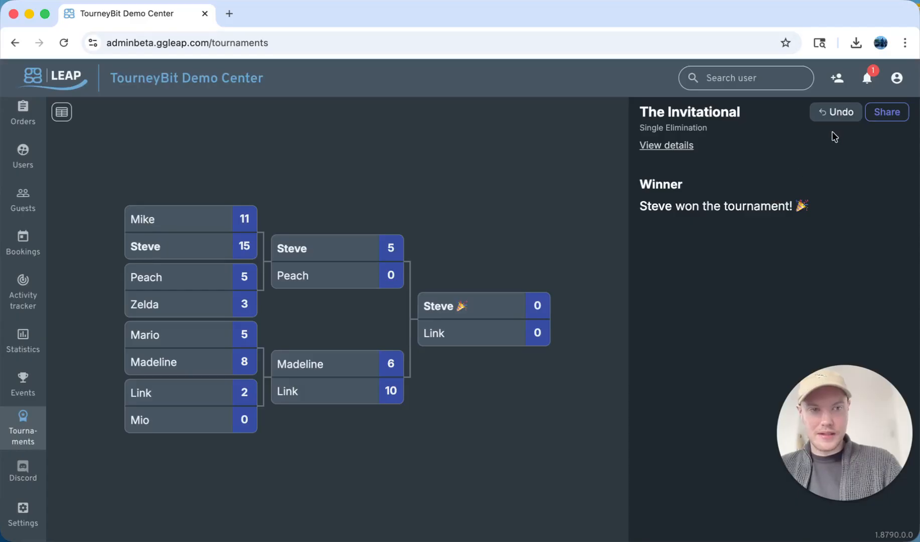
click(834, 106)
Give Steve 1 point in round 3 match 7 and declare Steve the tournament winner
click(760, 361)
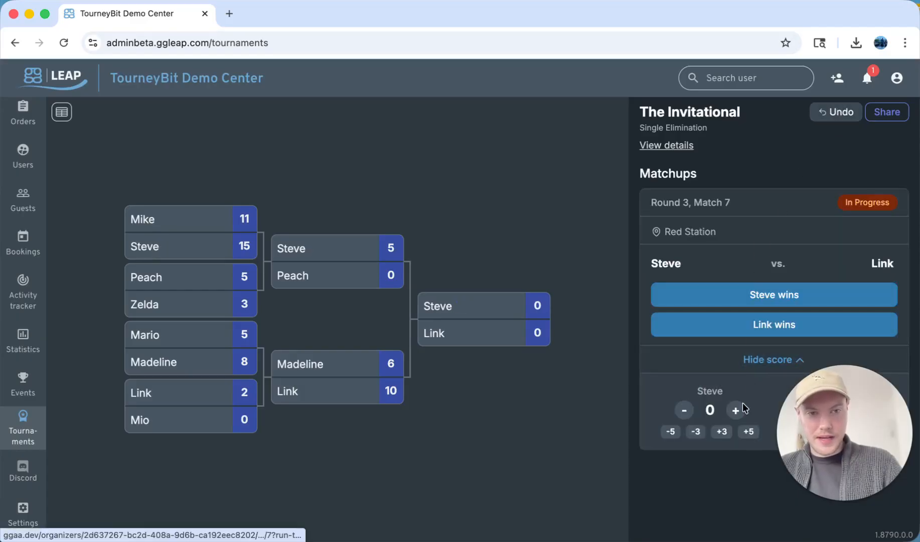
click(735, 411)
click(731, 296)
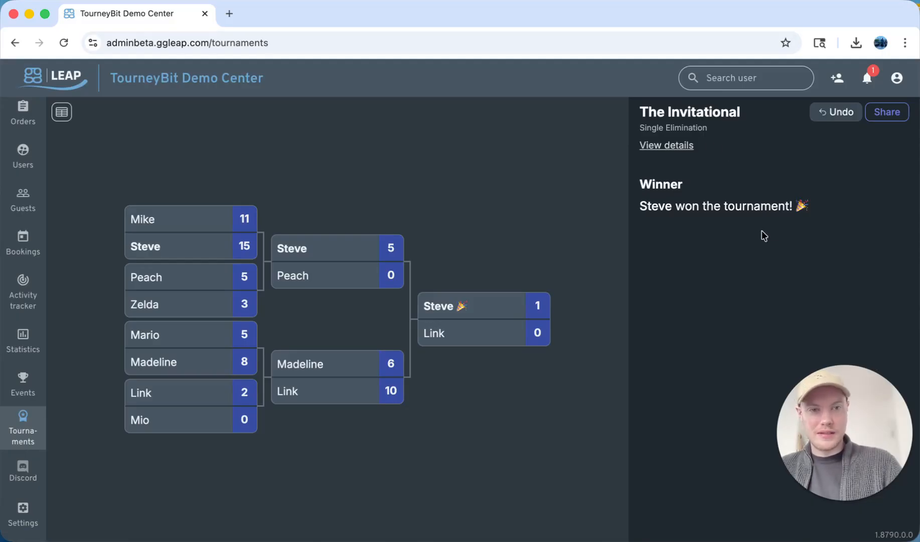
Open the tournament details to review the final rankings and tournament history
click(667, 145)
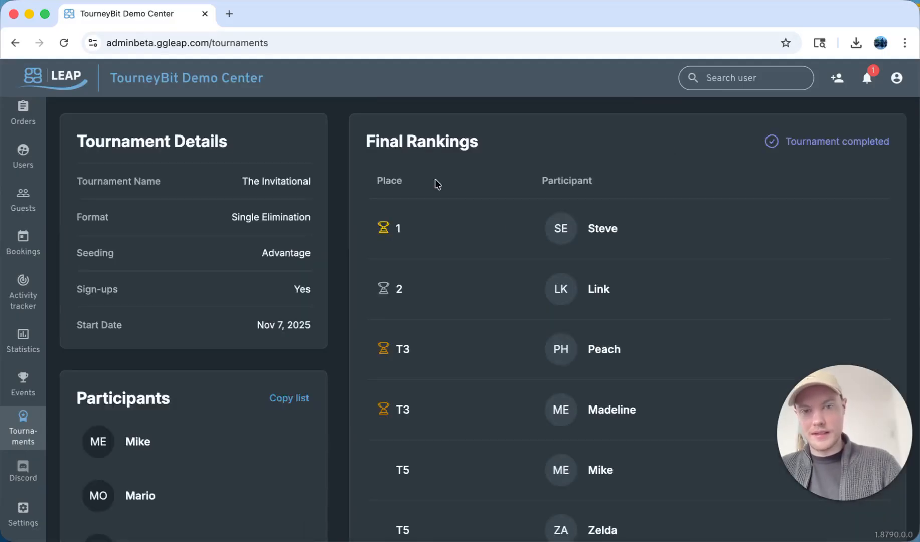
scroll(611, 346, down, 1)
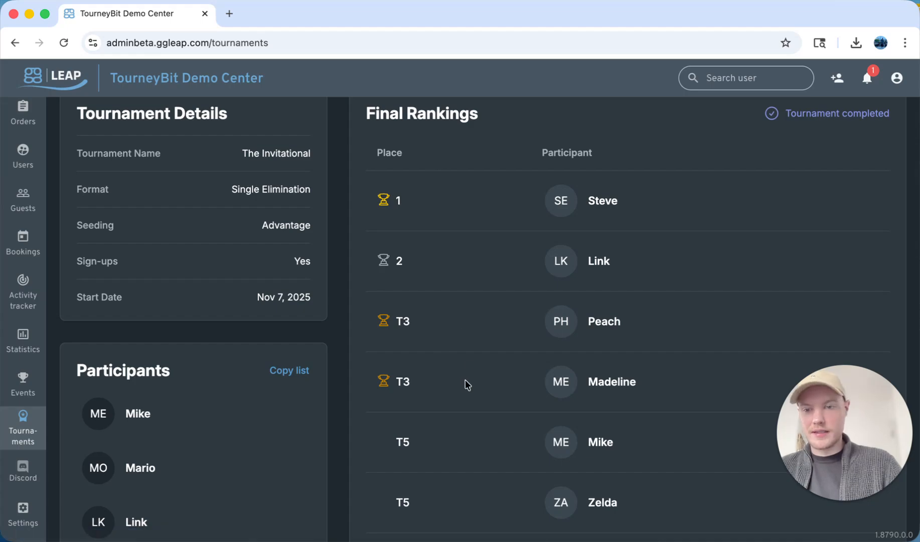
scroll(435, 309, down, 3)
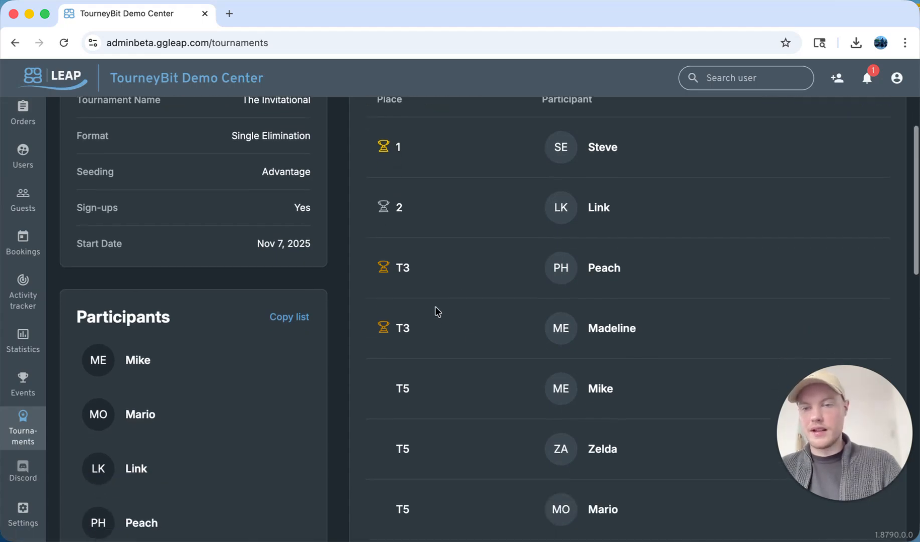
scroll(471, 265, up, 4)
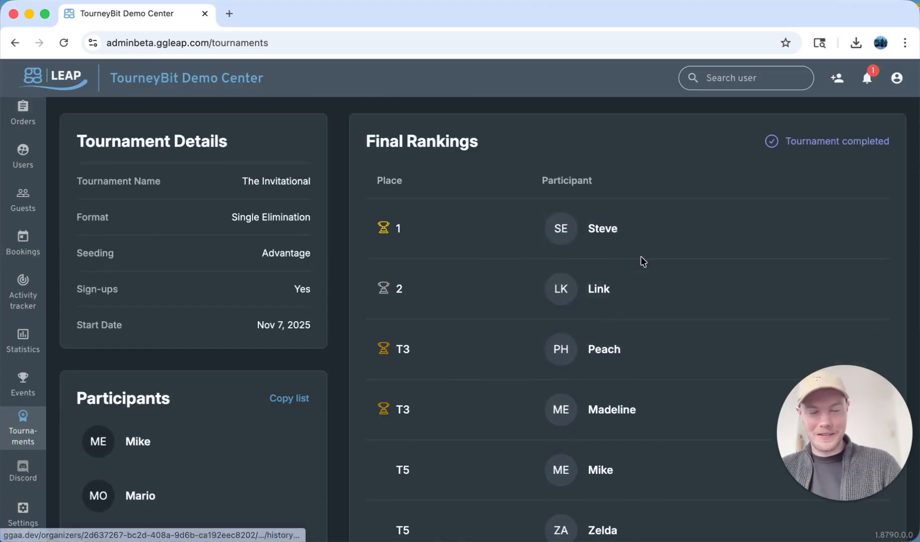
scroll(522, 261, down, 12)
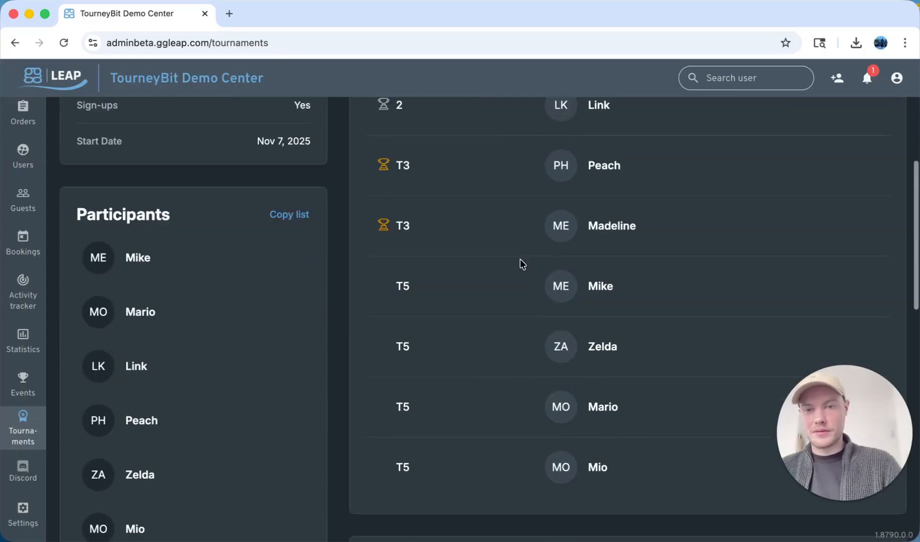
scroll(520, 258, up, 12)
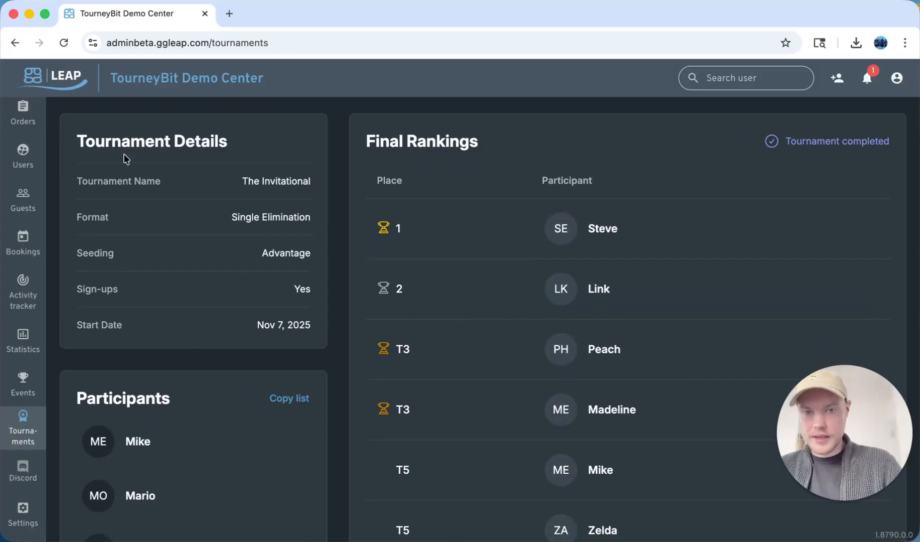
scroll(347, 244, down, 20)
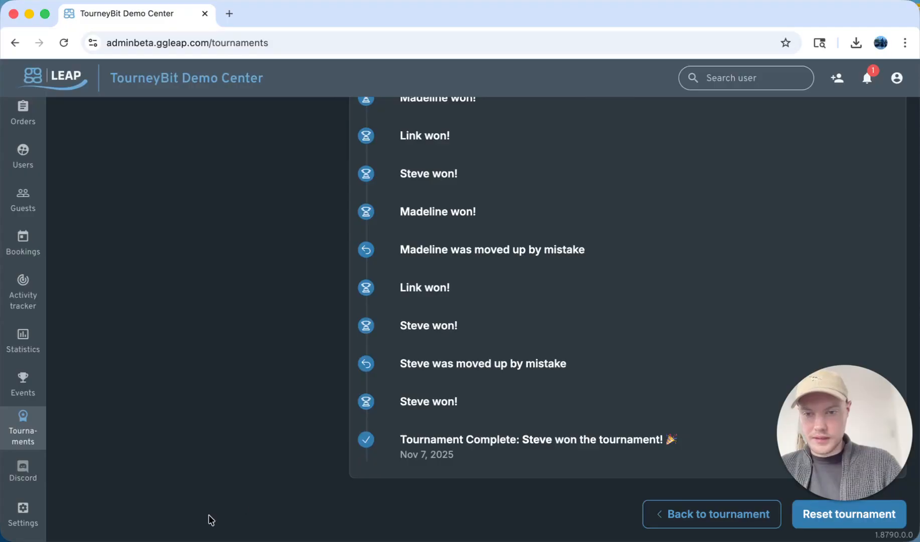
Go back to the tournaments list and reopen the completed The Invitational
click(711, 514)
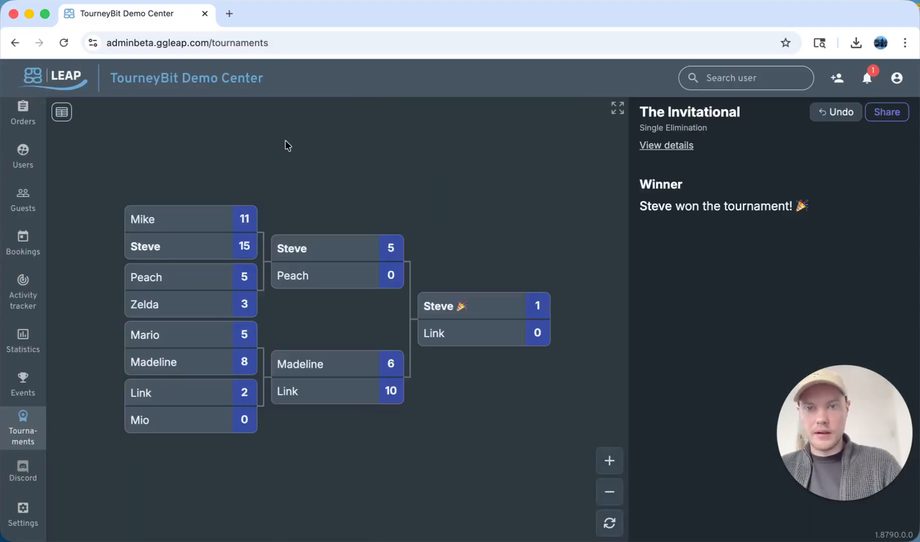
click(63, 114)
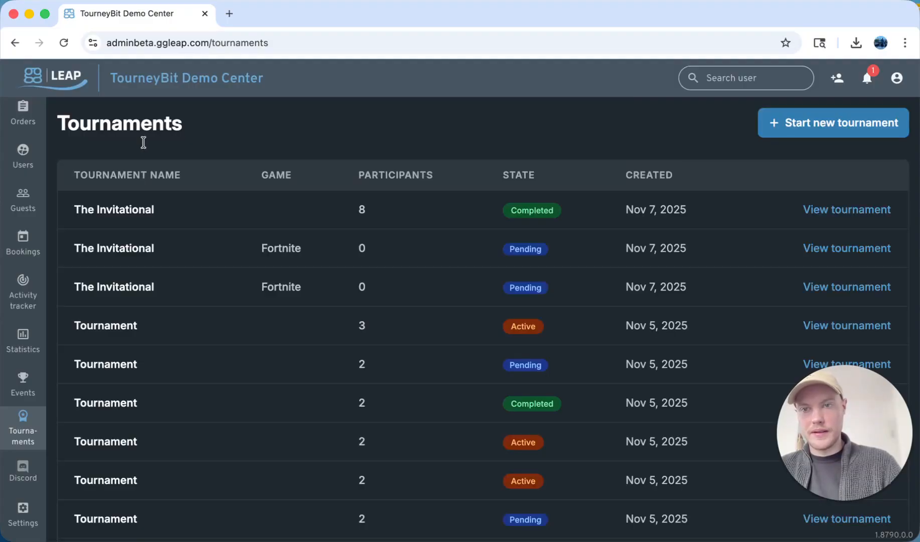
scroll(415, 289, down, 1)
scroll(415, 289, up, 1)
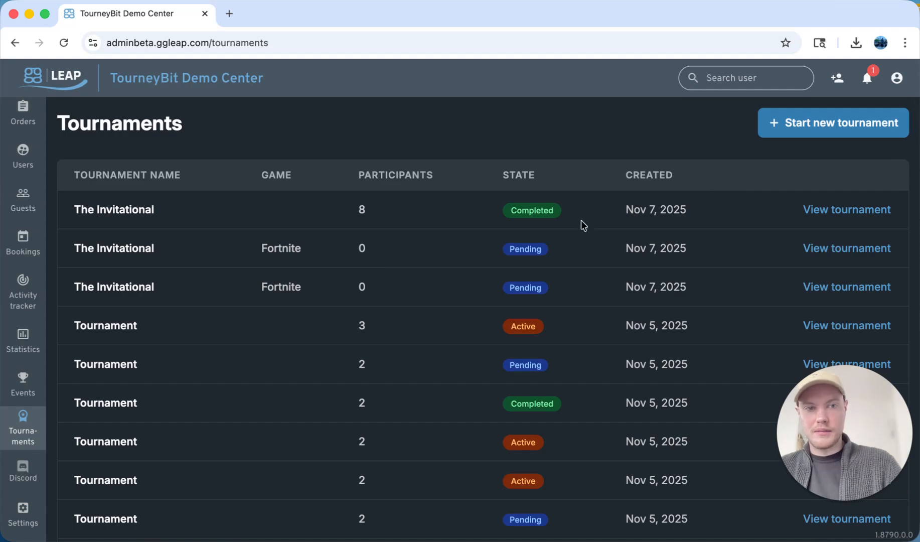
click(879, 215)
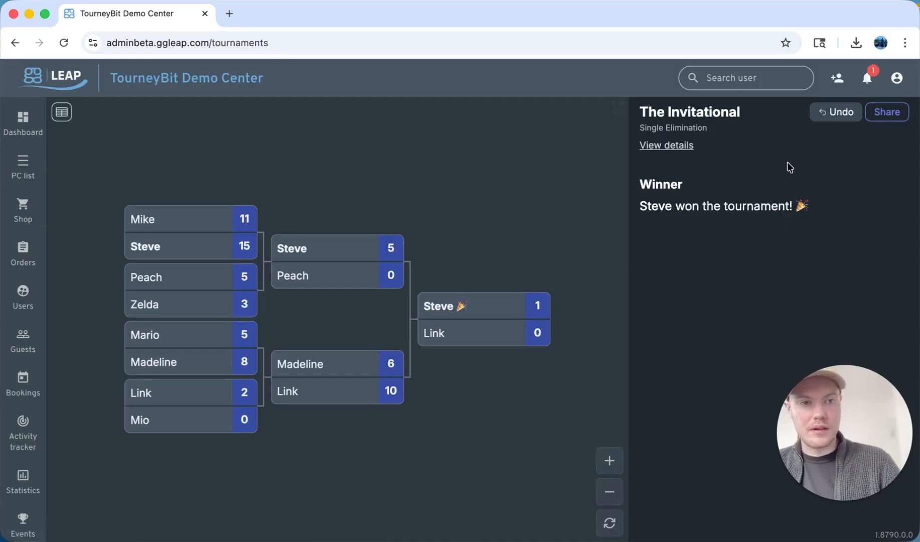
Navigate back through earlier pages to an unplayed The Invitational bracket
click(678, 147)
click(9, 43)
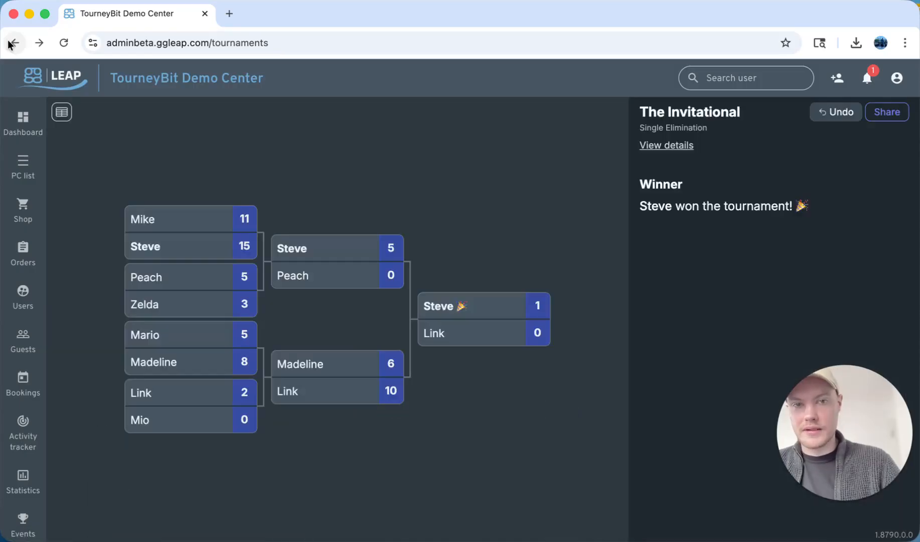
click(9, 43)
click(845, 134)
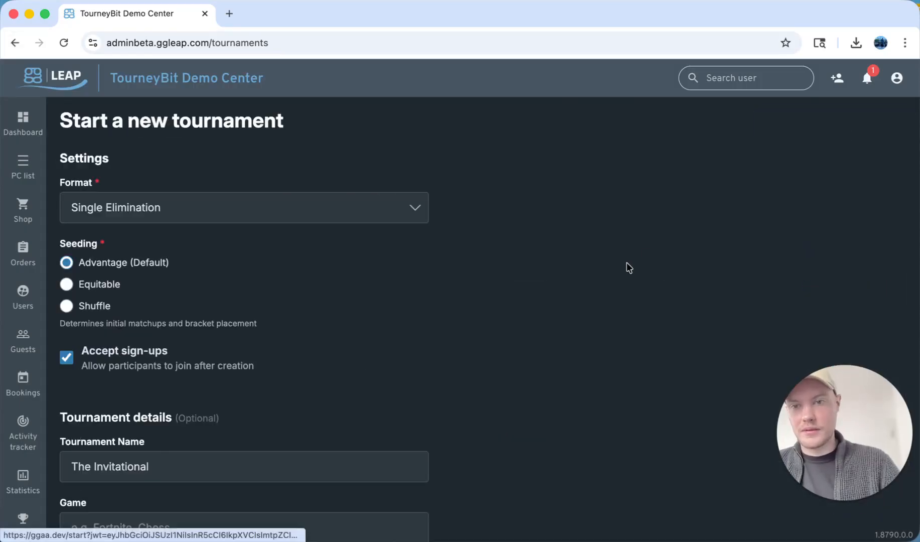
scroll(519, 365, down, 6)
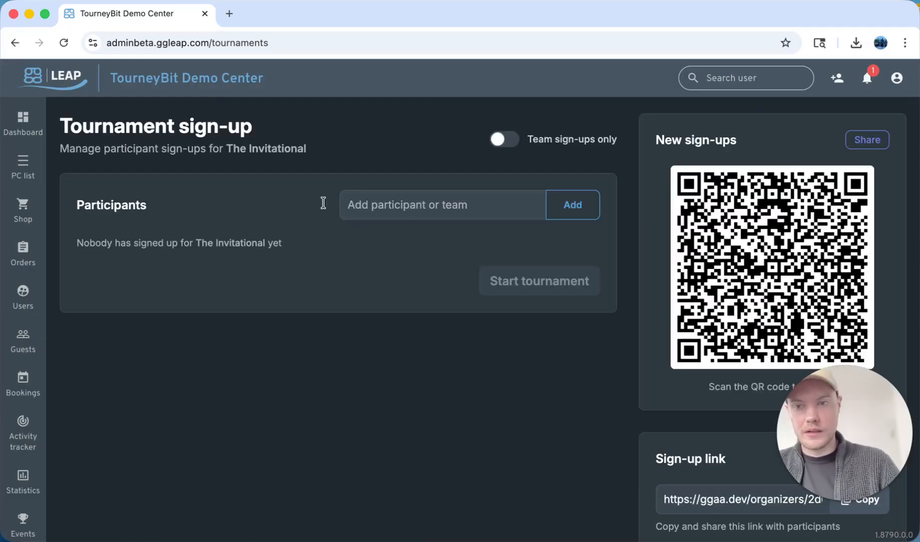
scroll(21, 497, down, 3)
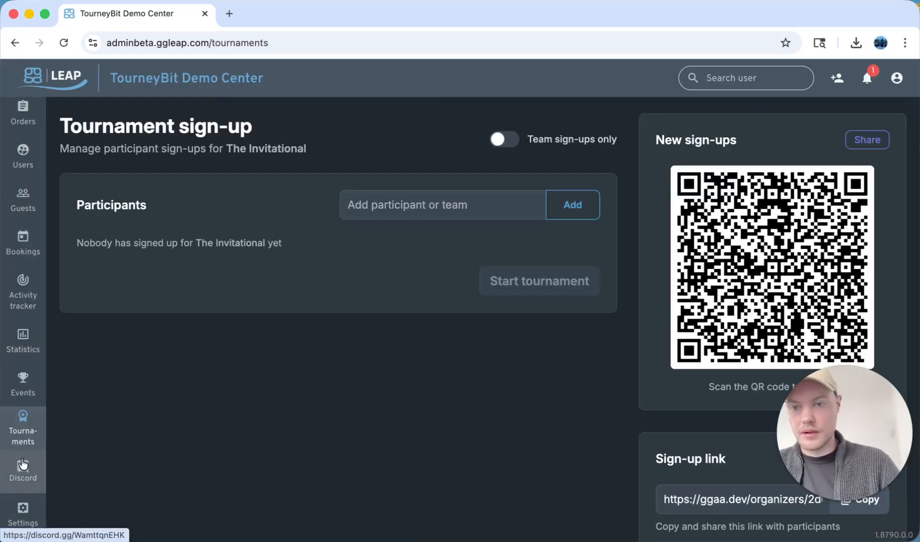
click(27, 441)
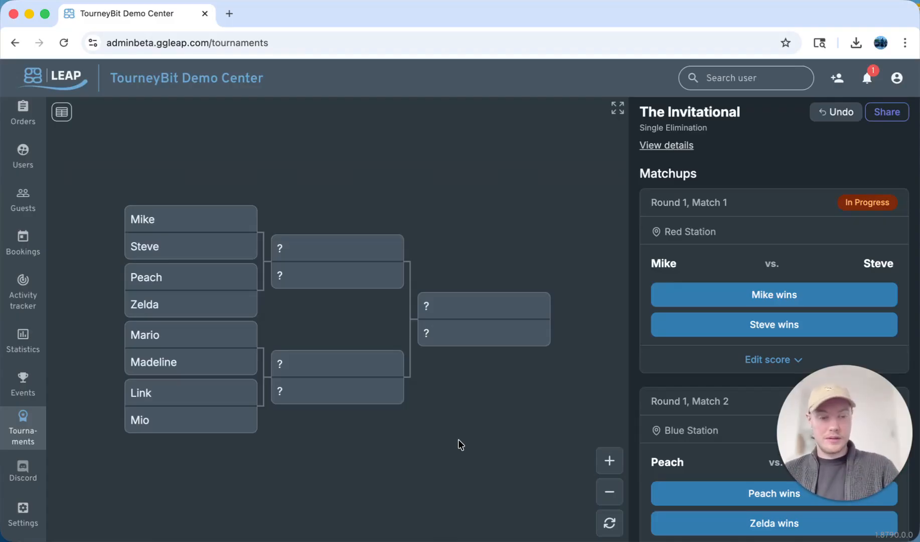
Open the tournament's shared read-only view in a new browser tab
right_click(867, 117)
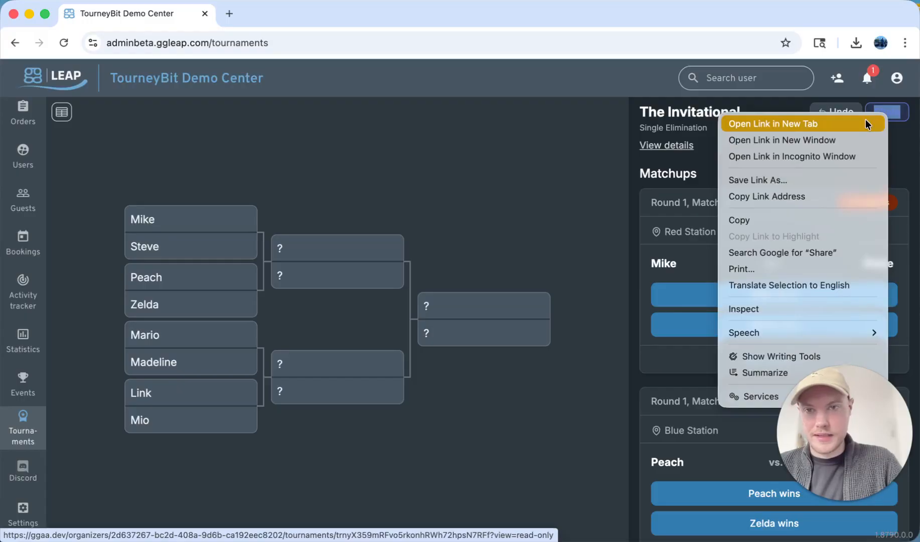
click(867, 124)
click(254, 19)
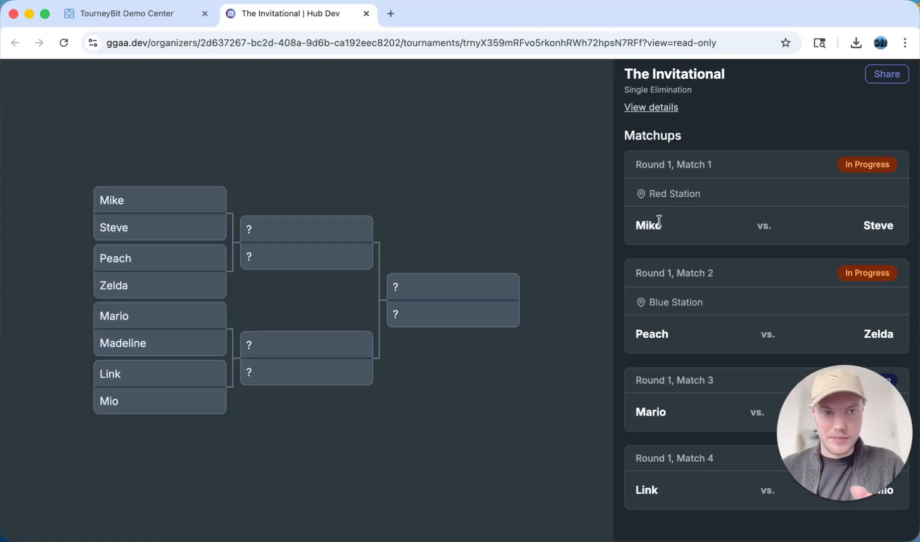
Switch back to the admin tab and declare Mike the winner of round 1 match 1
click(108, 15)
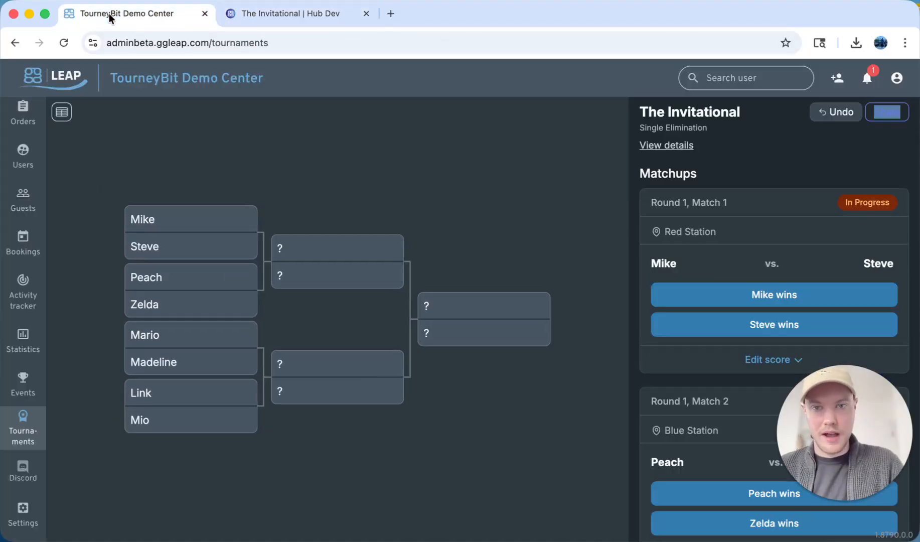
click(776, 295)
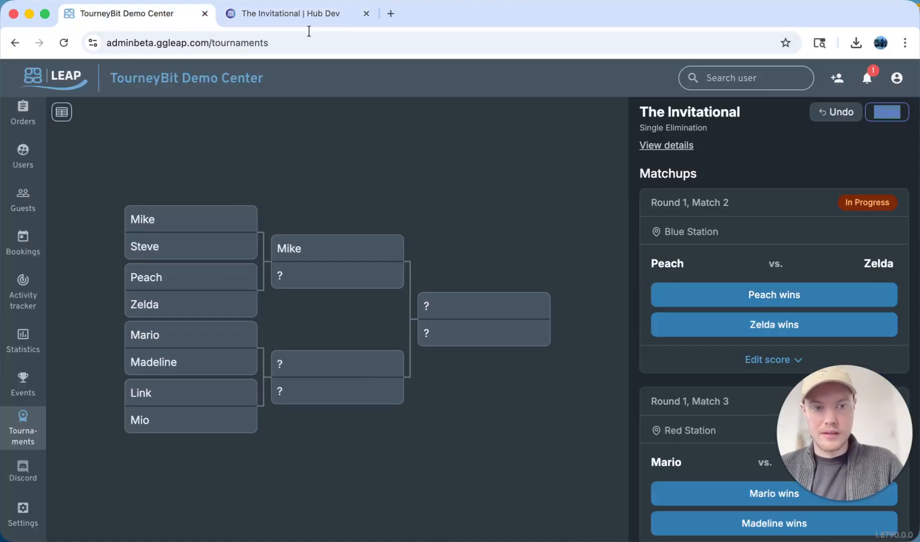
Check the shared read-only tab for the updated bracket with Mike's win
click(274, 6)
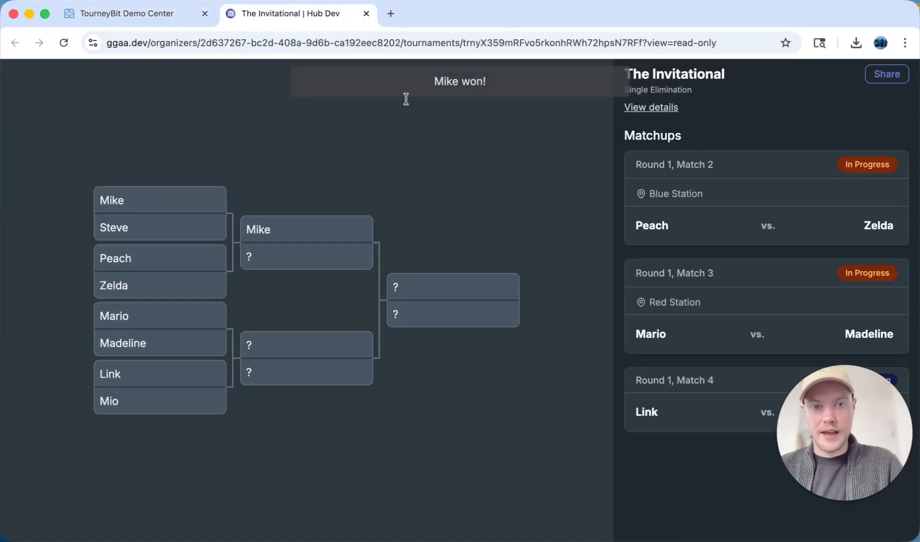
triple_click(489, 84)
click(778, 195)
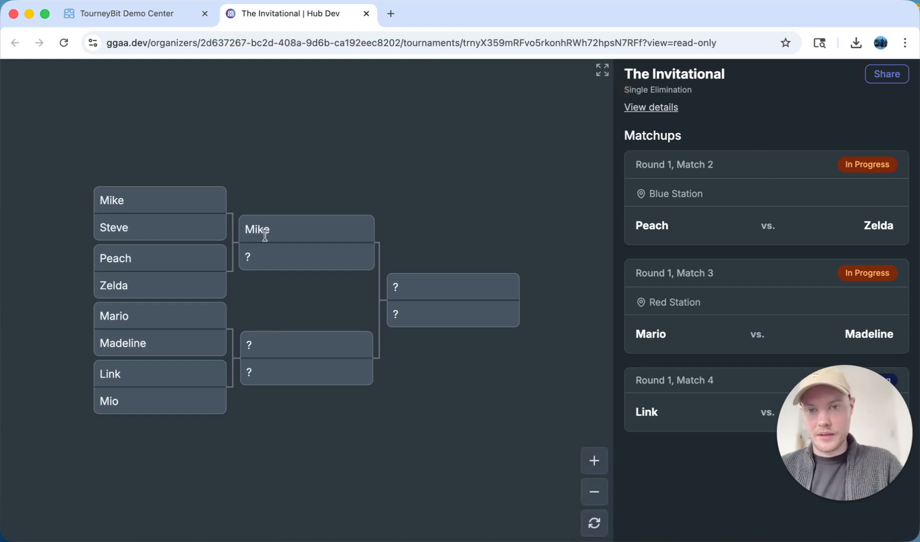
Expand the shared bracket to the bracket-only full view and test its zoom controls
click(602, 70)
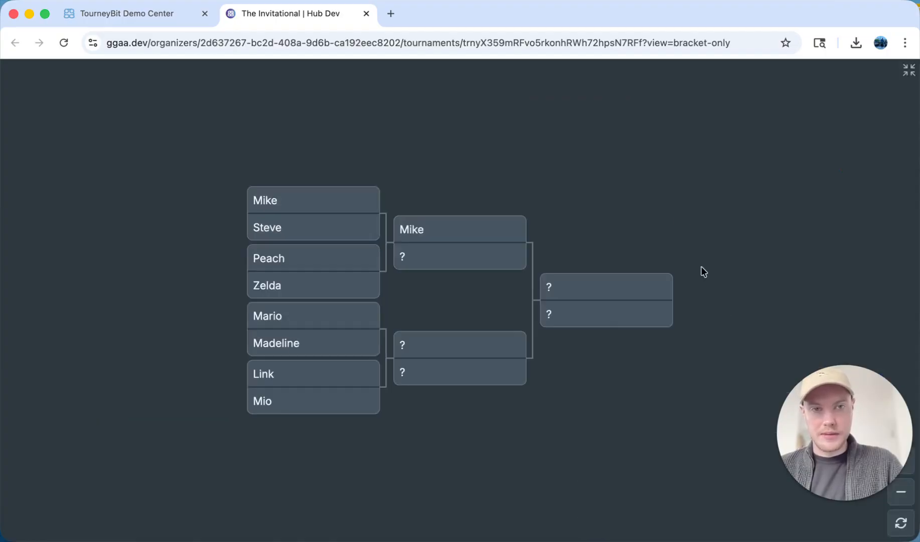
mouse_move(913, 470)
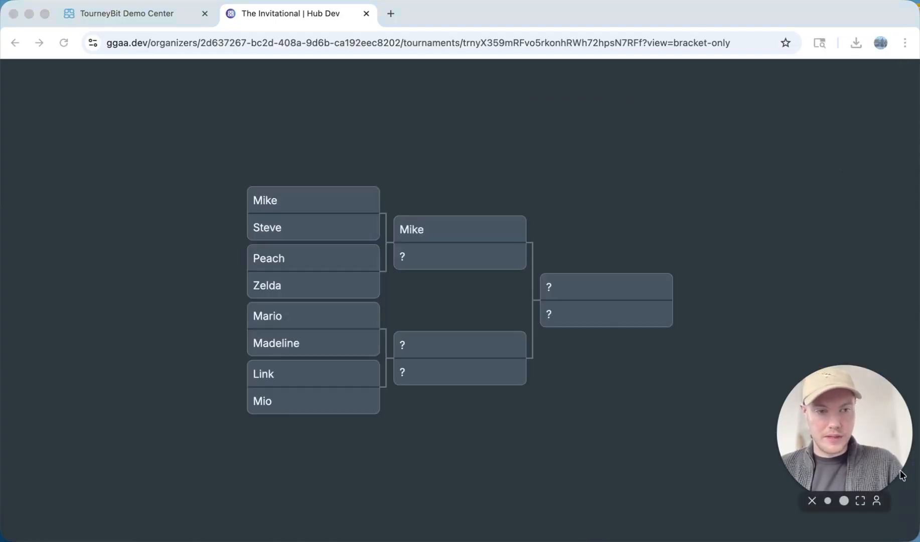
click(899, 461)
click(899, 463)
click(900, 490)
click(900, 490)
click(901, 490)
click(900, 490)
click(901, 519)
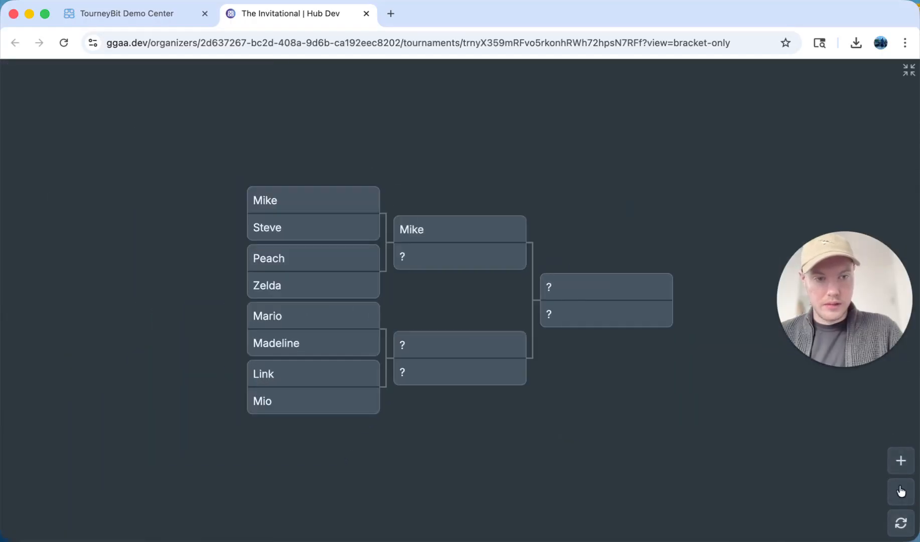
click(901, 461)
click(901, 491)
click(901, 492)
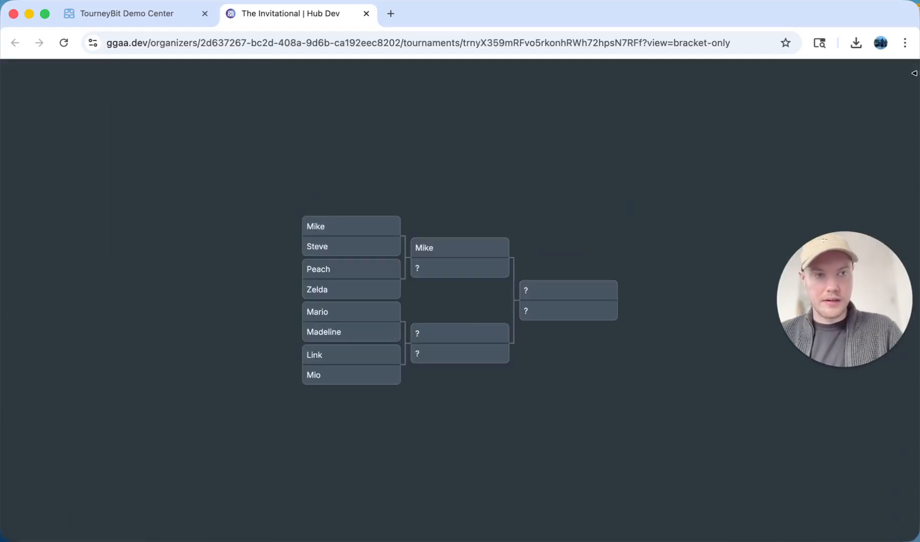
click(914, 71)
Narrow the browser window and test the shared view's zoom and scrolling at that size
click(594, 460)
click(594, 461)
click(594, 523)
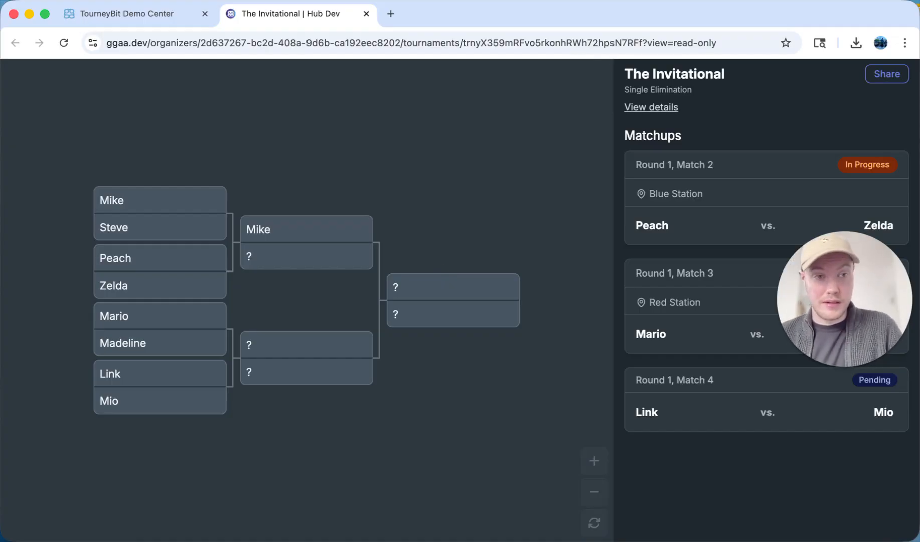
drag(916, 136, 340, 147)
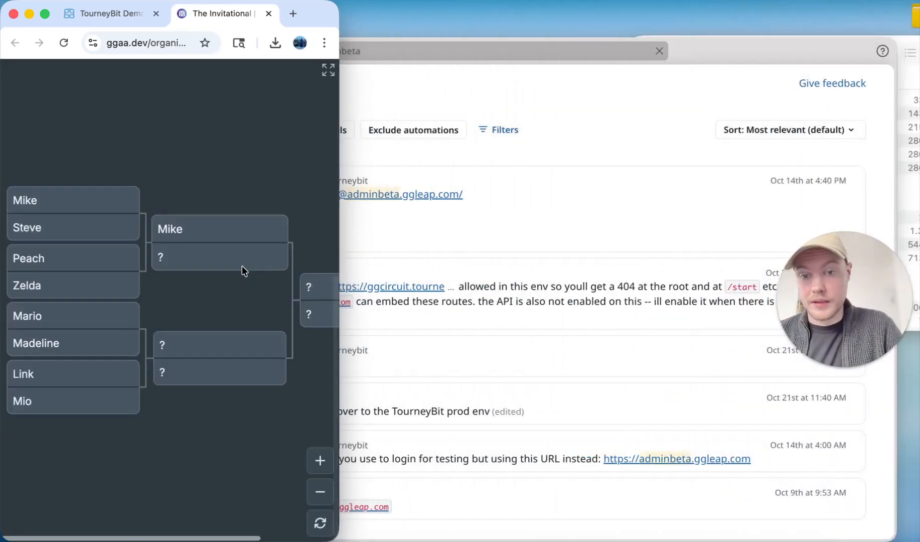
click(321, 491)
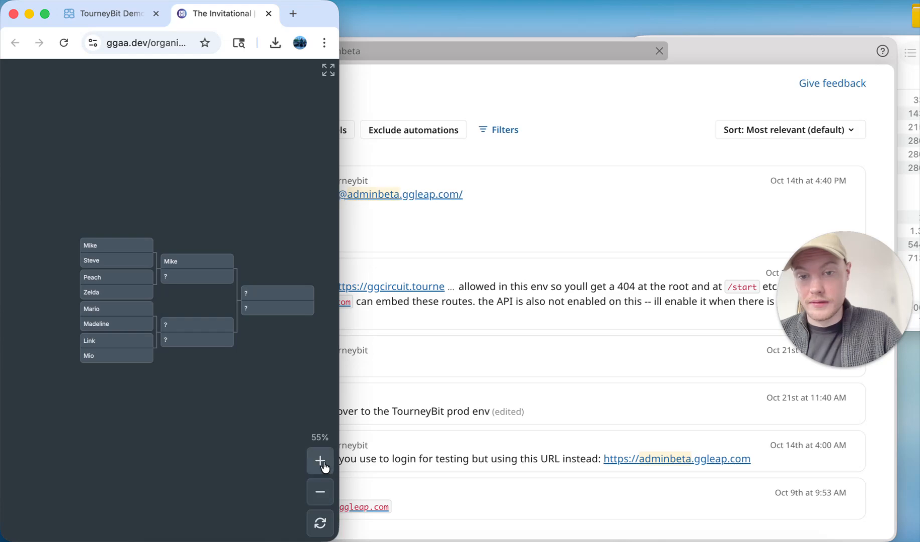
click(321, 462)
scroll(293, 281, down, 2)
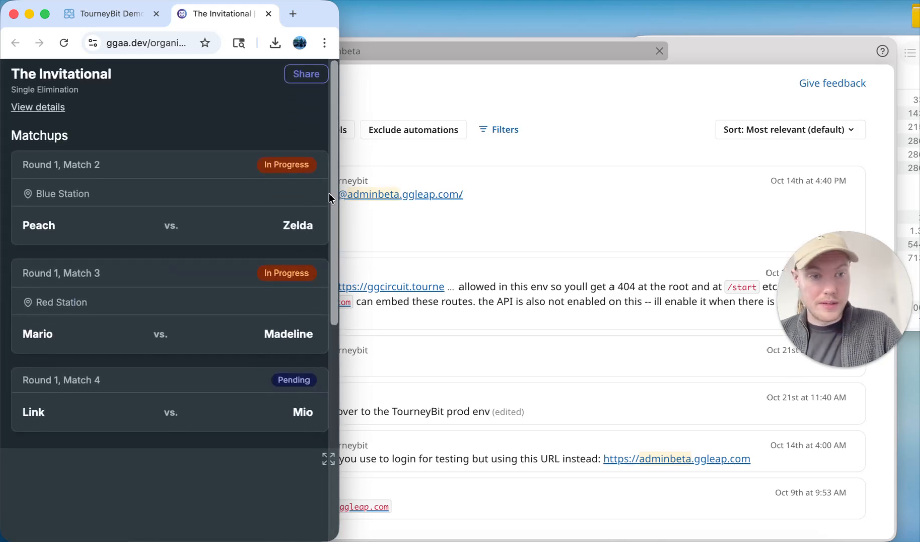